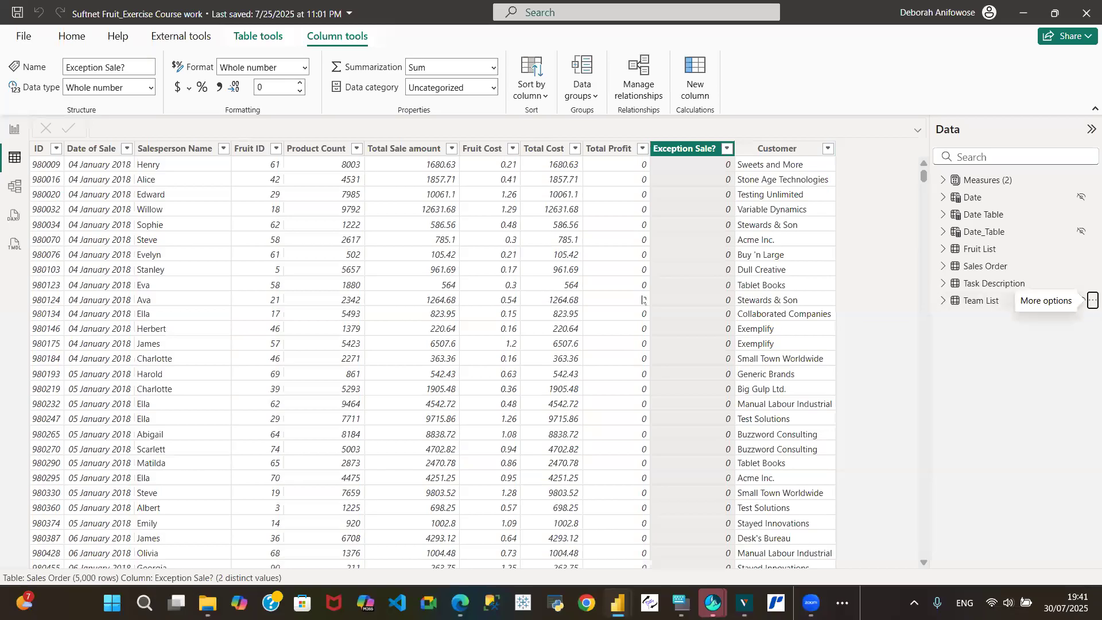
Step: Read the questions in the Task Description table and check the Exception Sale? filter values in Sales Order
{"action": "left_click", "coordinate": [993, 281]}
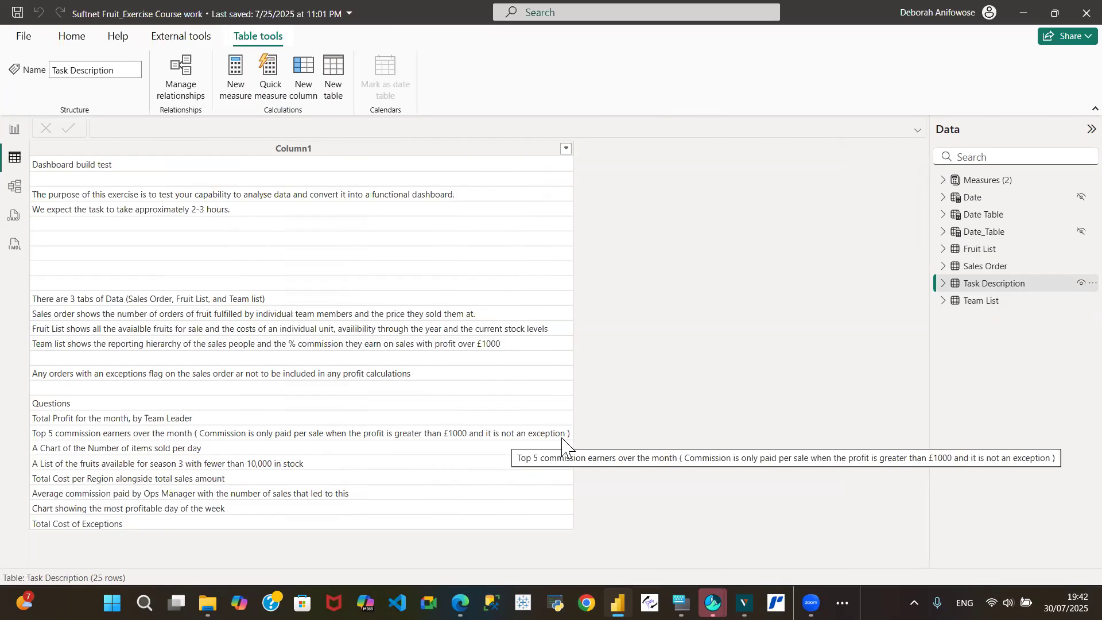
{"action": "left_click", "coordinate": [985, 266]}
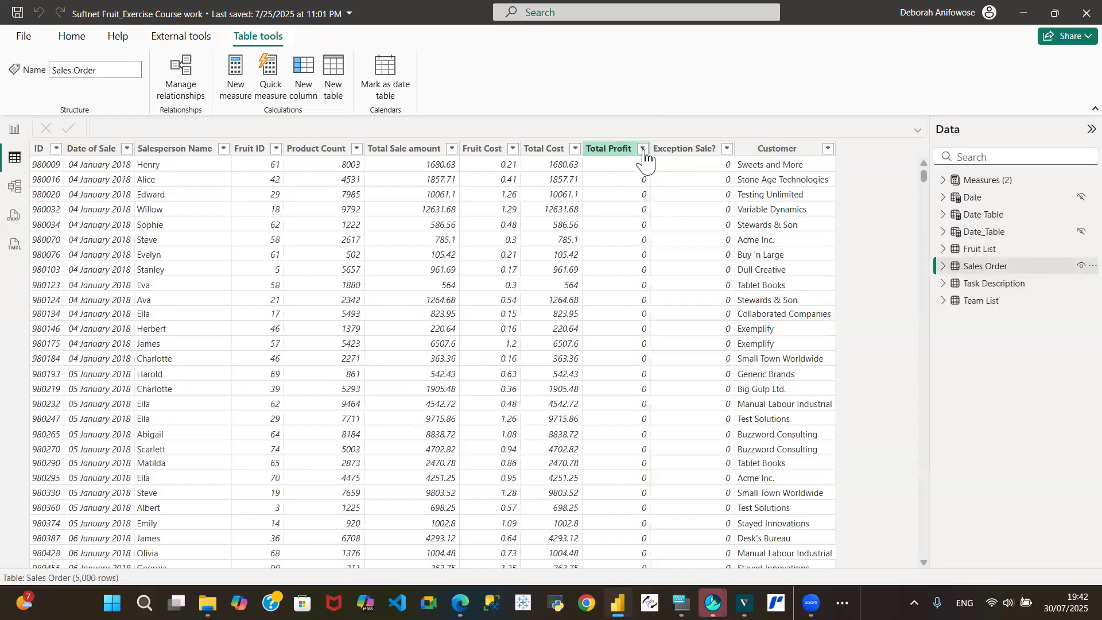
{"action": "left_click", "coordinate": [727, 151]}
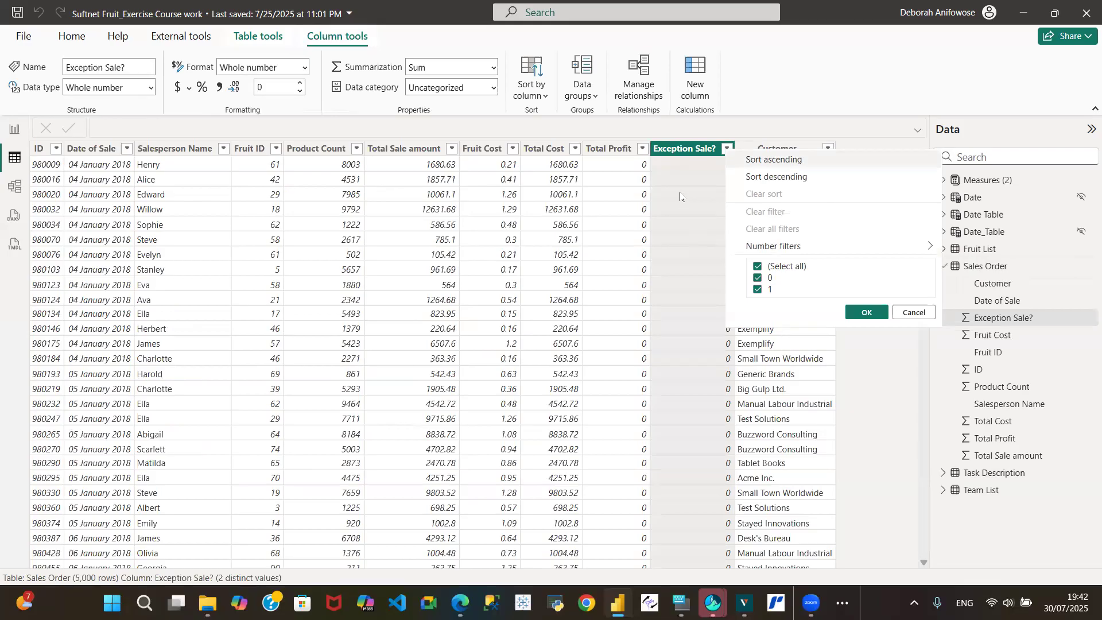
Step: Filter the Sales Order table to rows where Total Profit is greater than 1000
{"action": "left_click", "coordinate": [643, 149]}
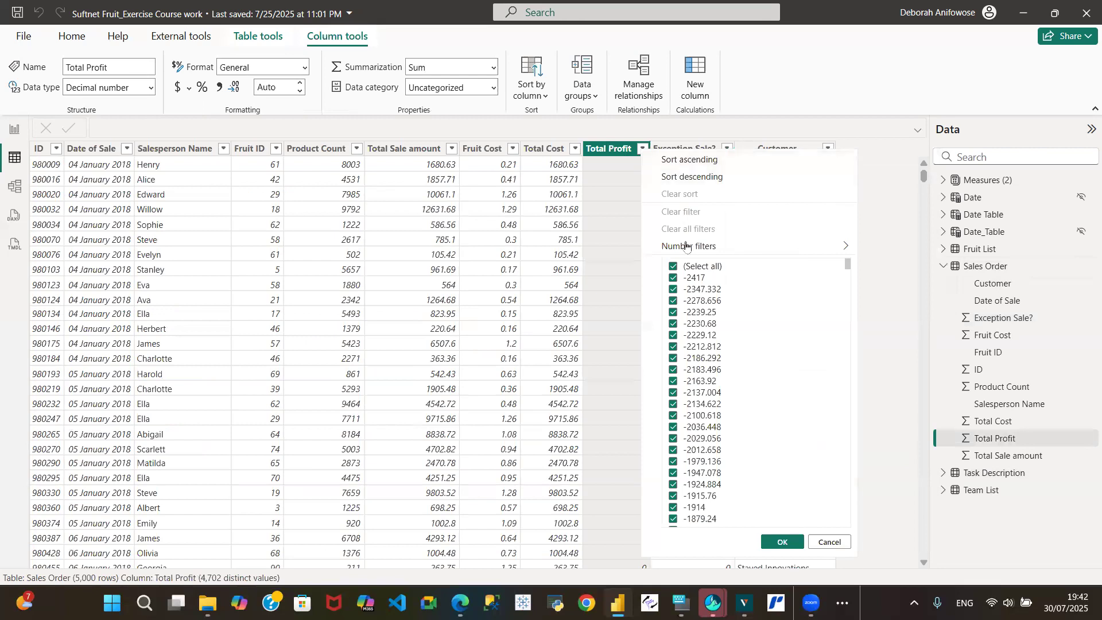
{"action": "mouse_move", "coordinate": [711, 248]}
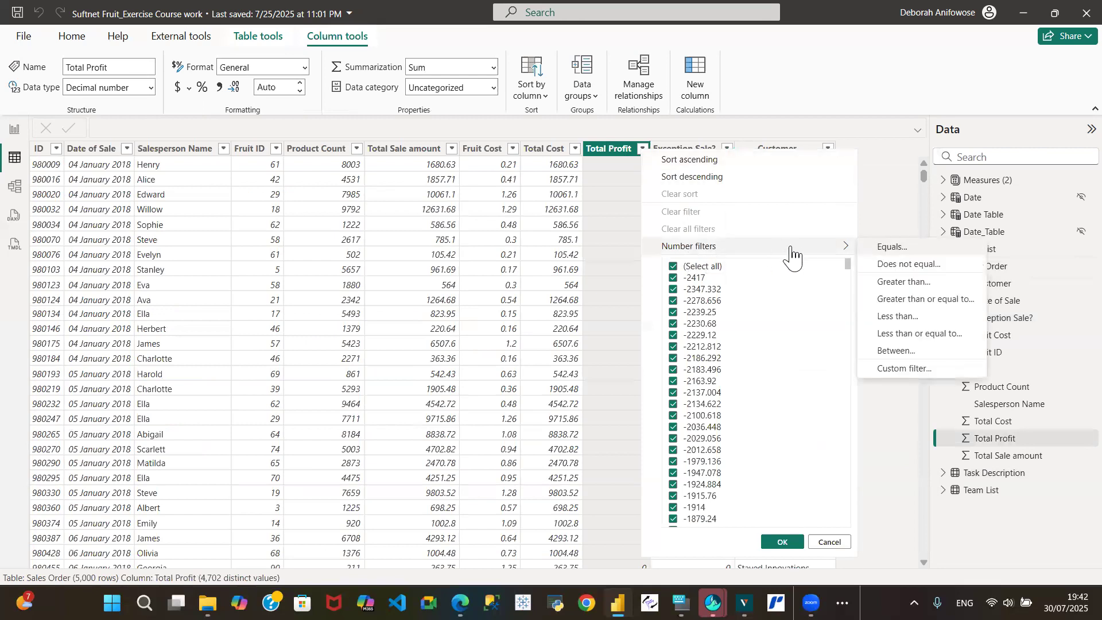
{"action": "left_click", "coordinate": [885, 284]}
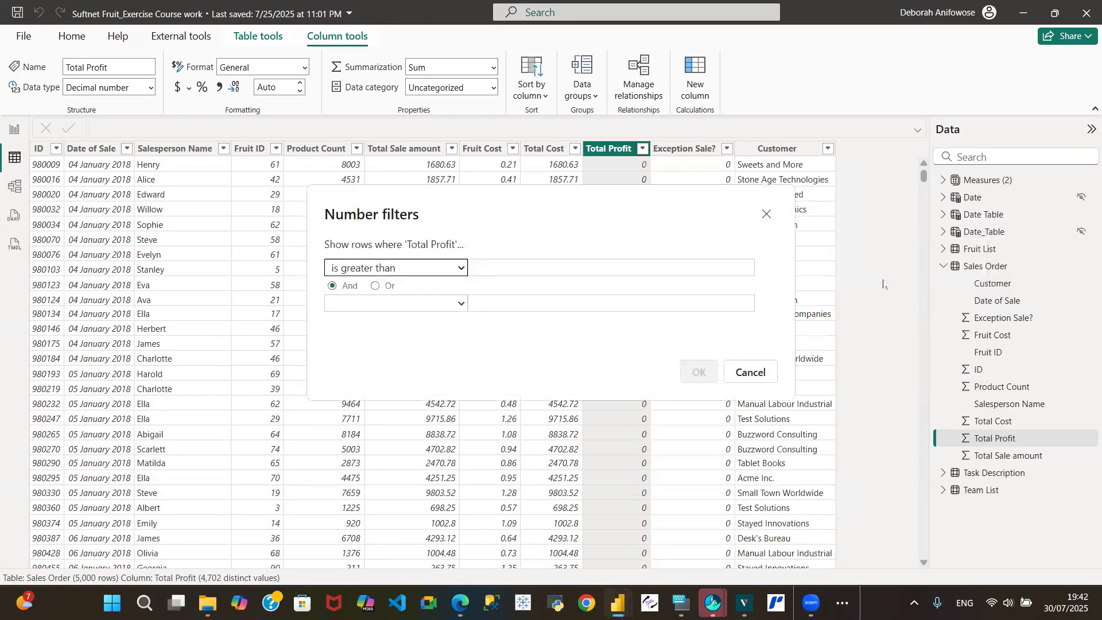
{"action": "left_click", "coordinate": [572, 262]}
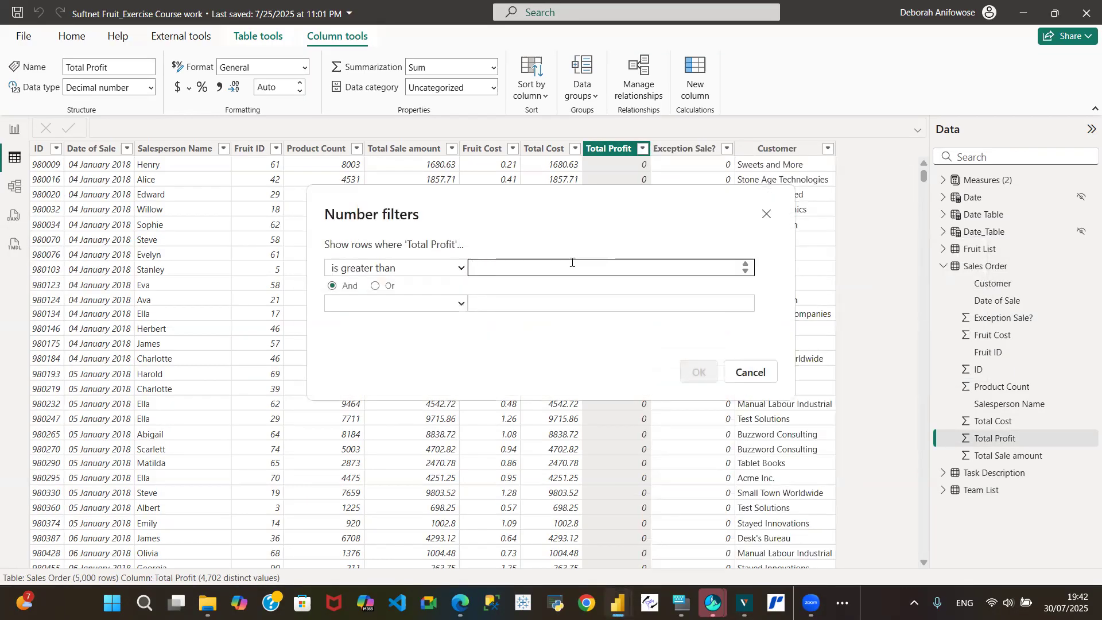
{"action": "type", "text": "100"}
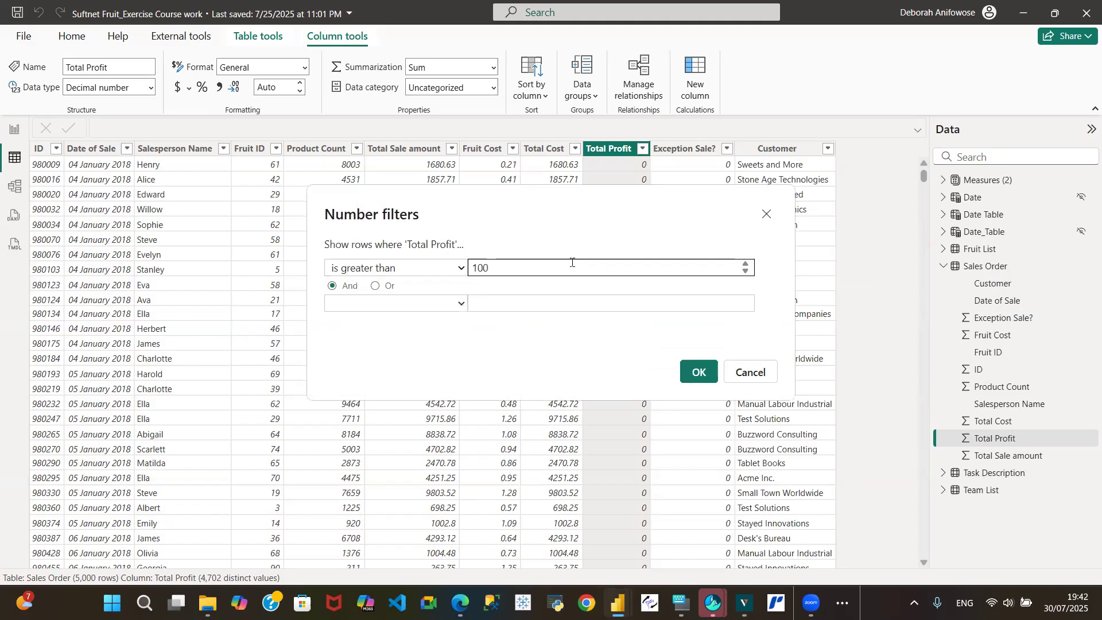
{"action": "type", "text": "0"}
{"action": "left_click", "coordinate": [701, 373]}
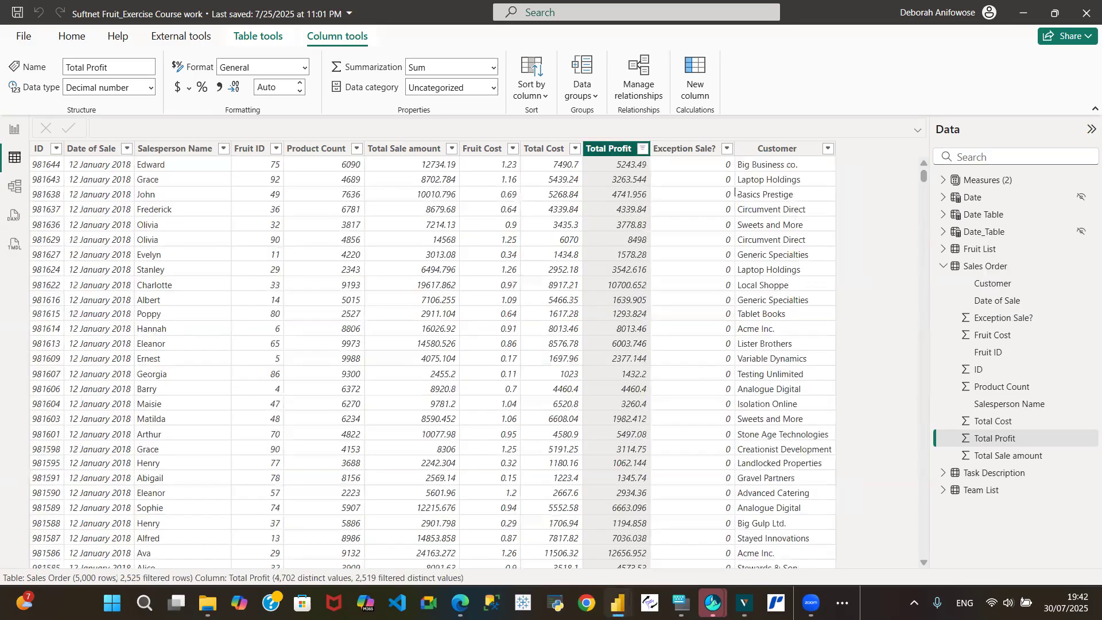
Step: Check the Exception Sale? values of the filtered rows and clear all filters from the Sales Order table
{"action": "left_click", "coordinate": [728, 151]}
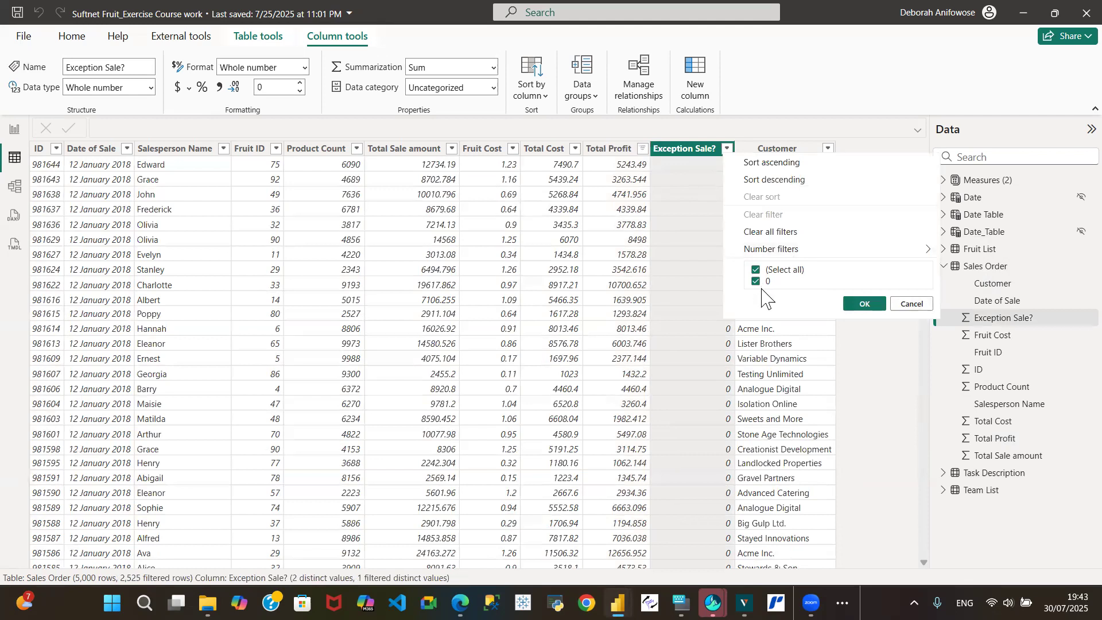
{"action": "left_click", "coordinate": [912, 305]}
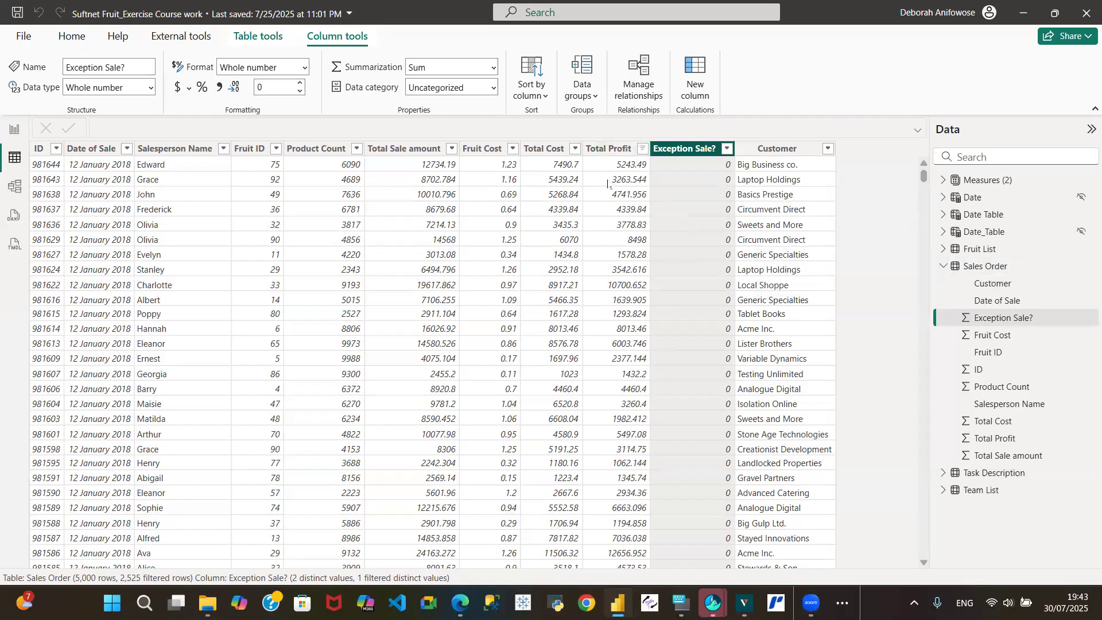
{"action": "left_click", "coordinate": [643, 149]}
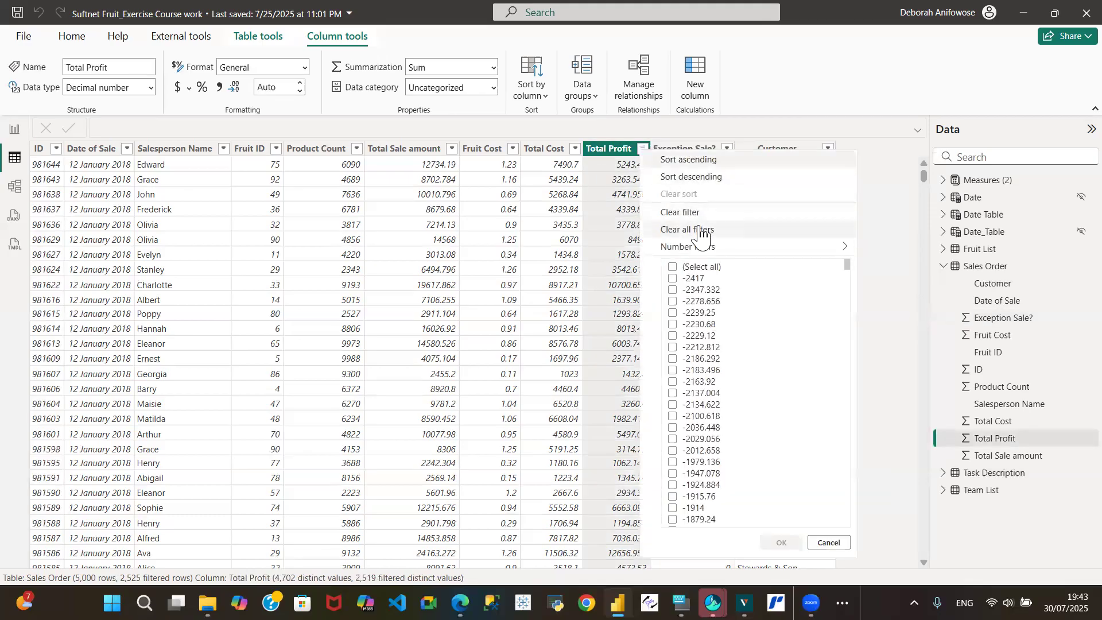
{"action": "left_click", "coordinate": [702, 229]}
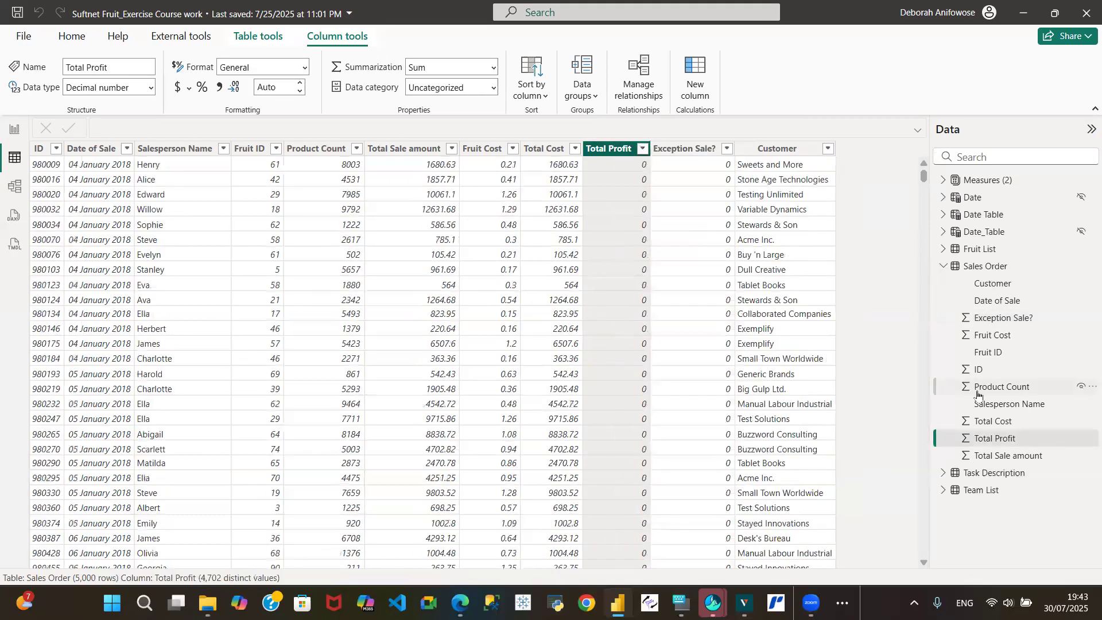
{"action": "left_click", "coordinate": [947, 267]}
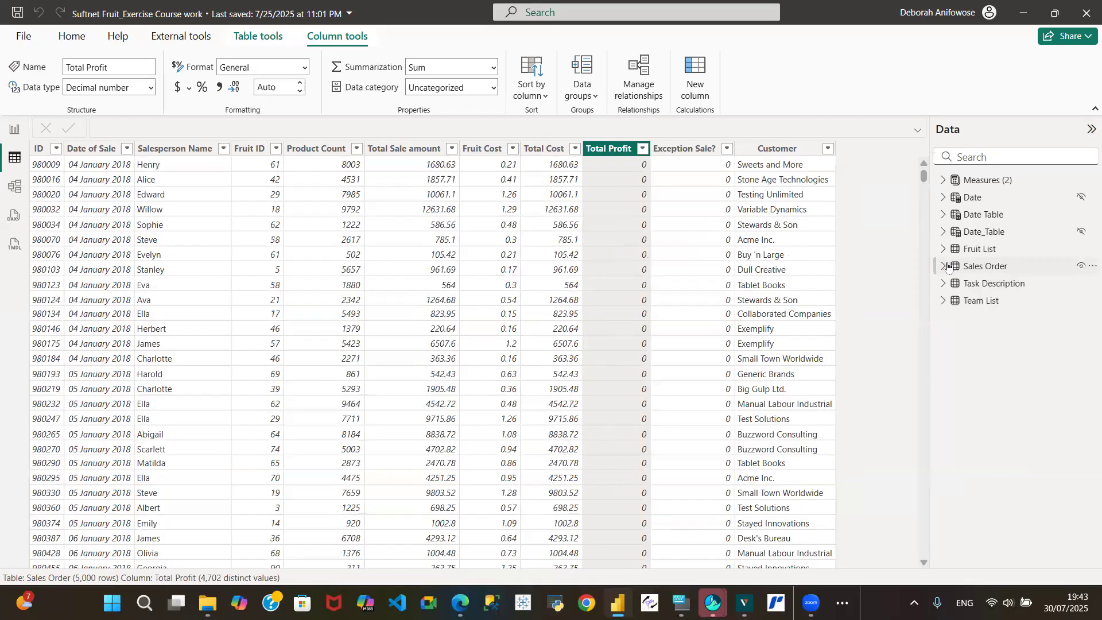
Step: View the Team List table and open the Sales Order query for editing in Power Query Editor
{"action": "left_click", "coordinate": [982, 301]}
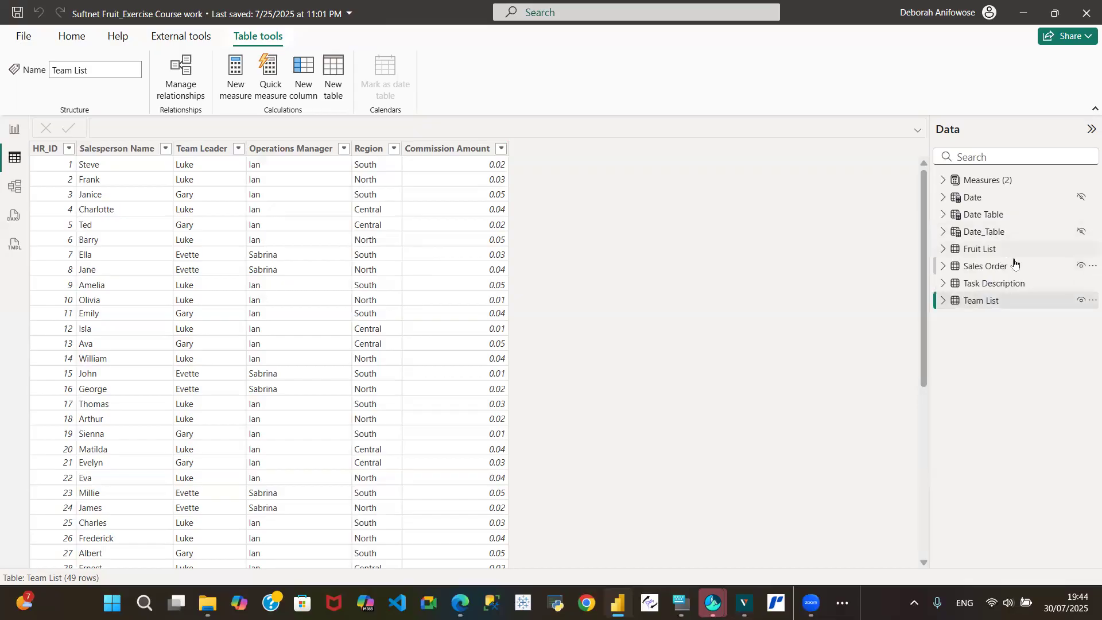
{"action": "left_click", "coordinate": [1091, 267]}
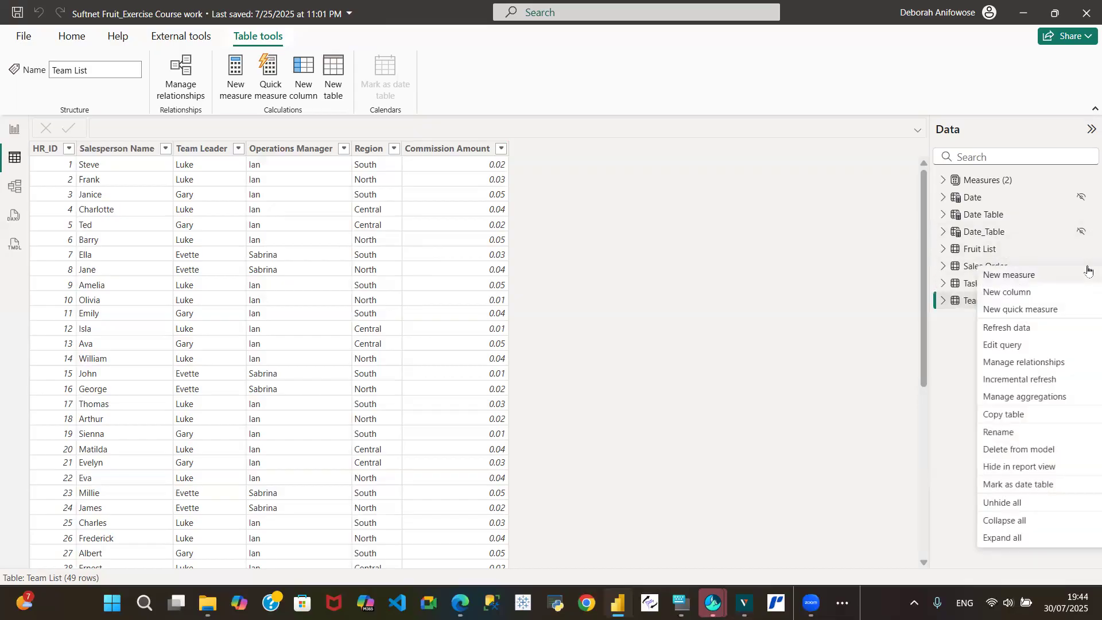
{"action": "left_click", "coordinate": [1004, 345]}
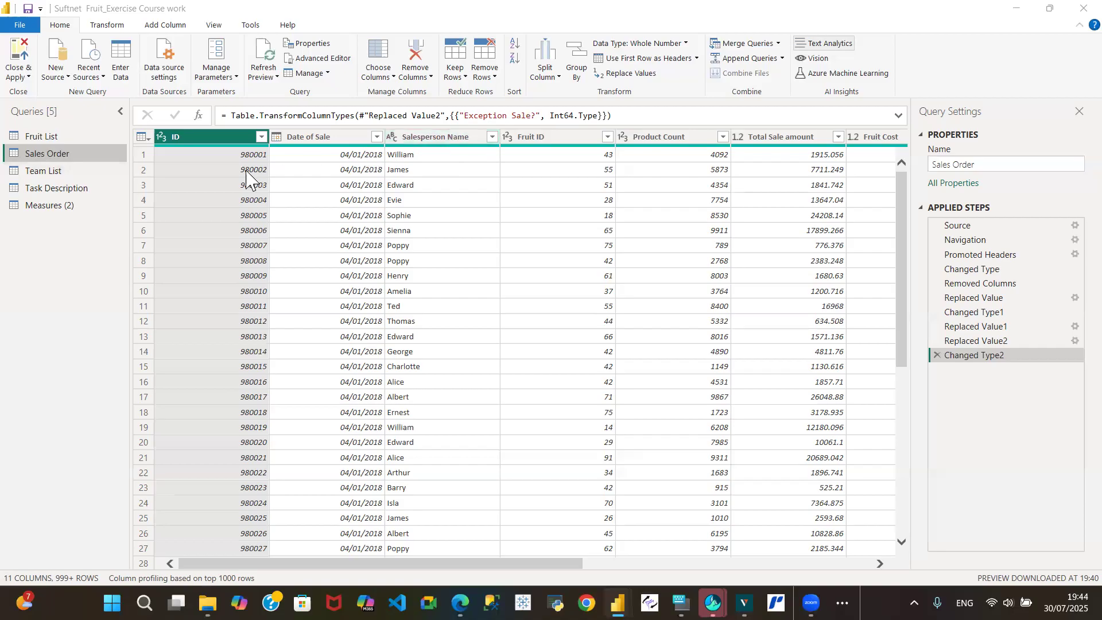
Step: Compare the columns of the Team List and Sales Order queries to find a shared matching column
{"action": "left_click", "coordinate": [58, 172]}
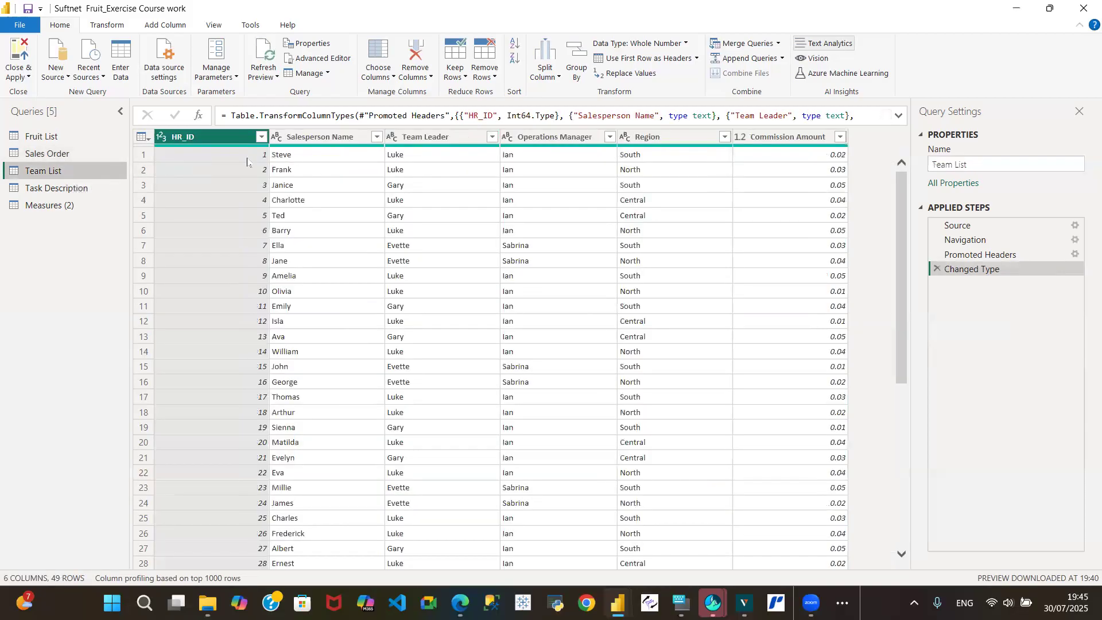
{"action": "left_click", "coordinate": [68, 154]}
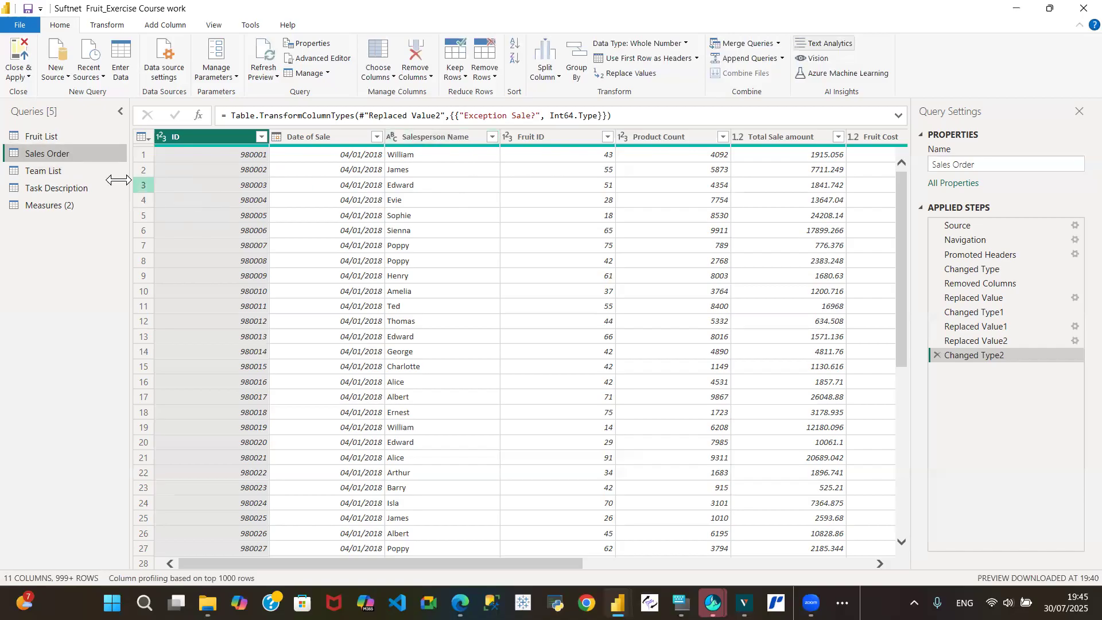
{"action": "left_click", "coordinate": [83, 175]}
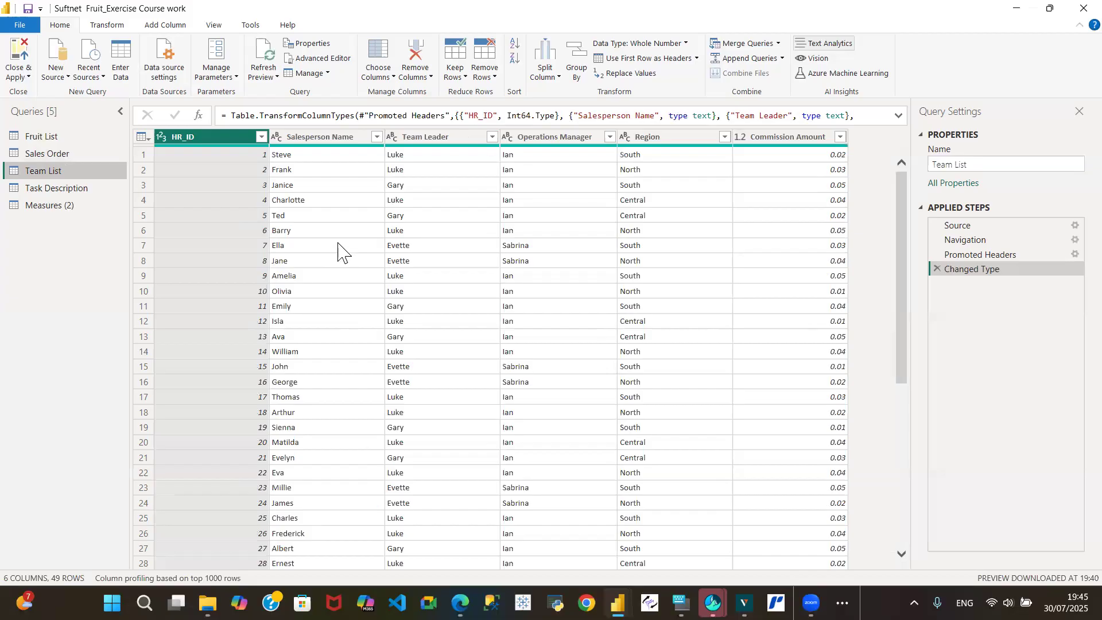
Step: Merge Team List into the Sales Order query, matching on Salesperson Name in both tables with a Left Outer join
{"action": "left_click", "coordinate": [83, 154]}
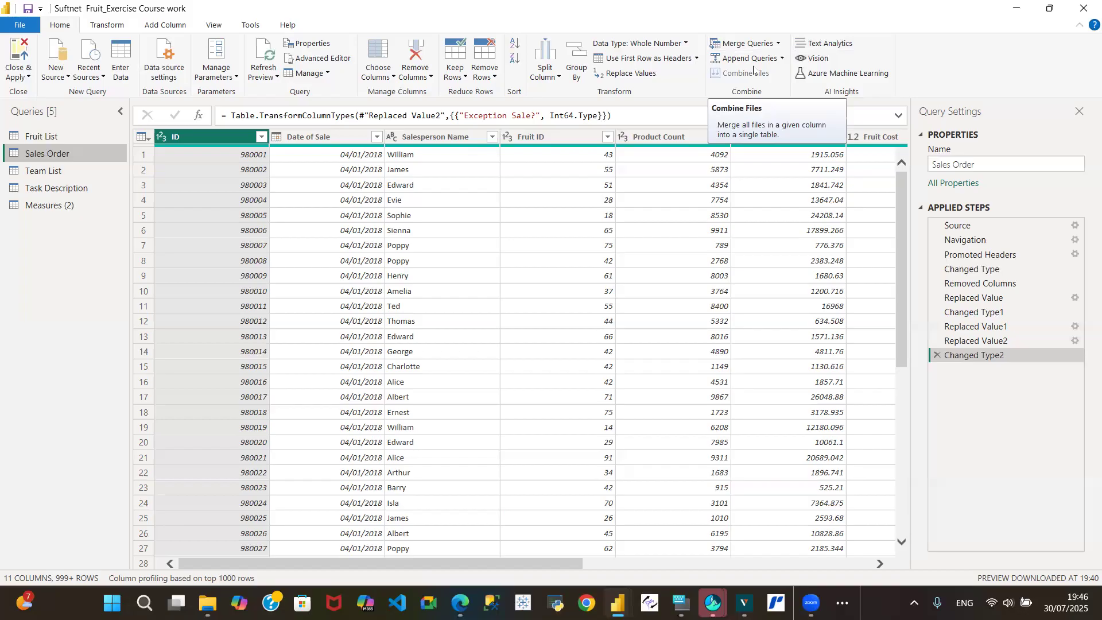
{"action": "left_click", "coordinate": [778, 45]}
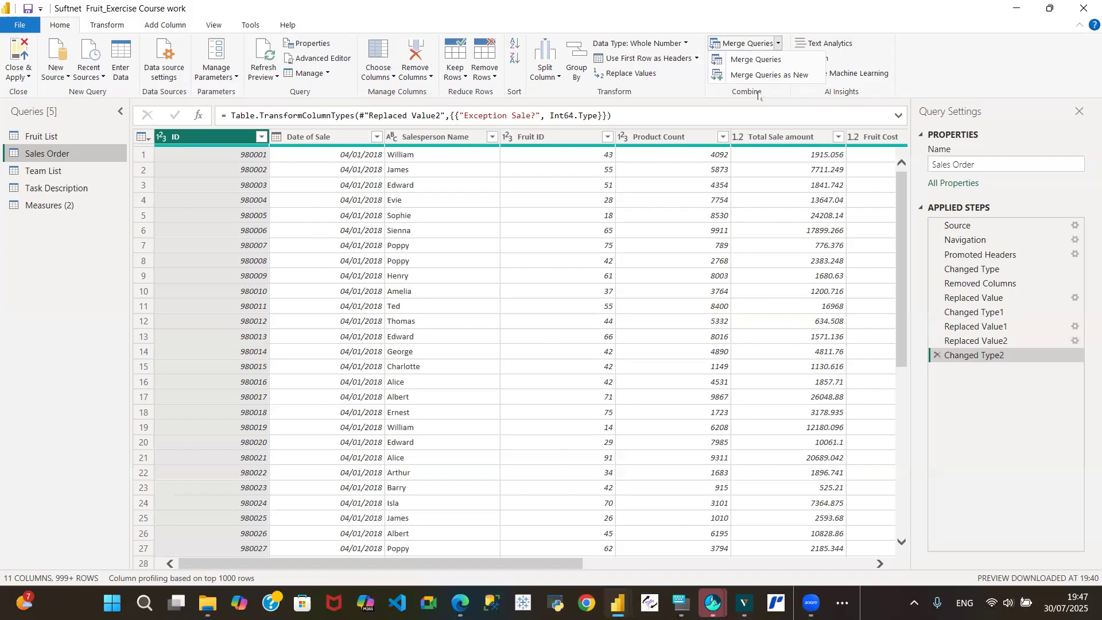
{"action": "left_click", "coordinate": [765, 62]}
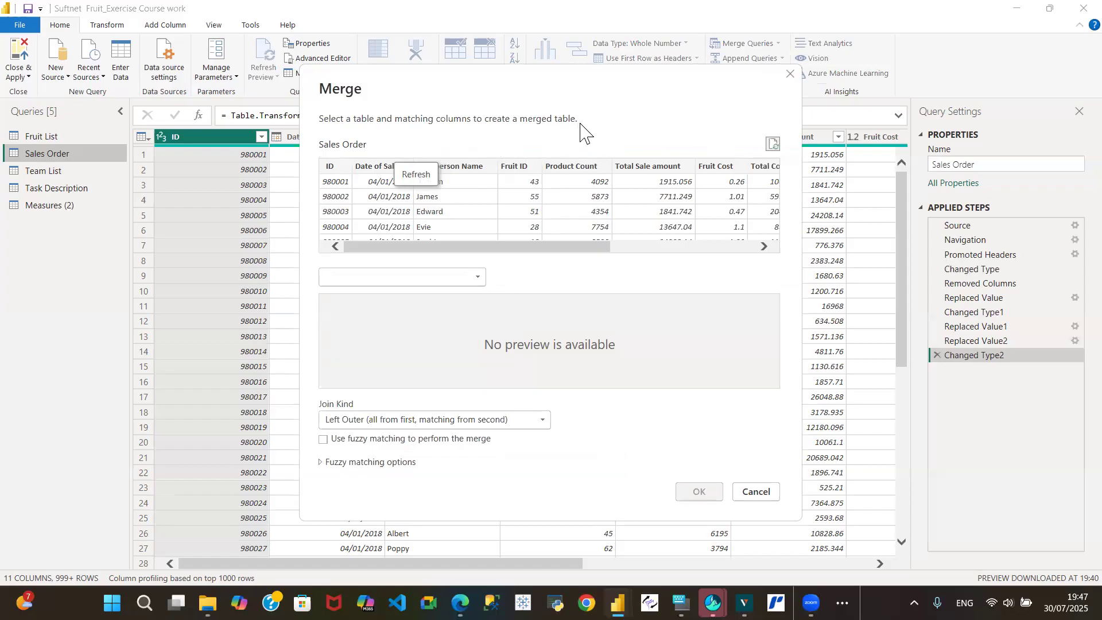
{"action": "left_click", "coordinate": [479, 279]}
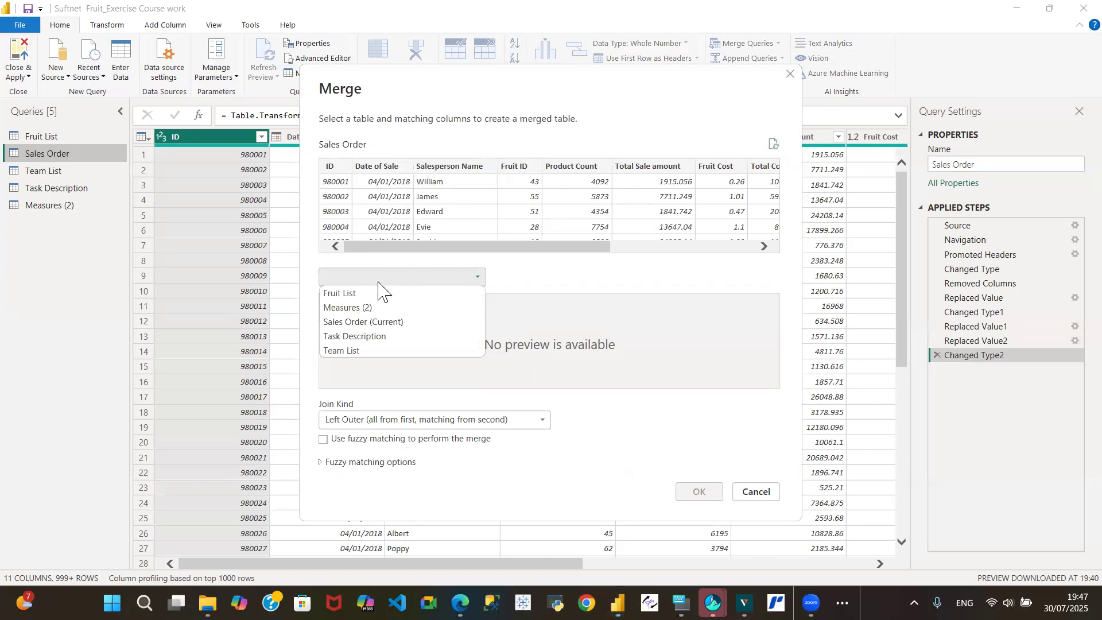
{"action": "left_click", "coordinate": [374, 352]}
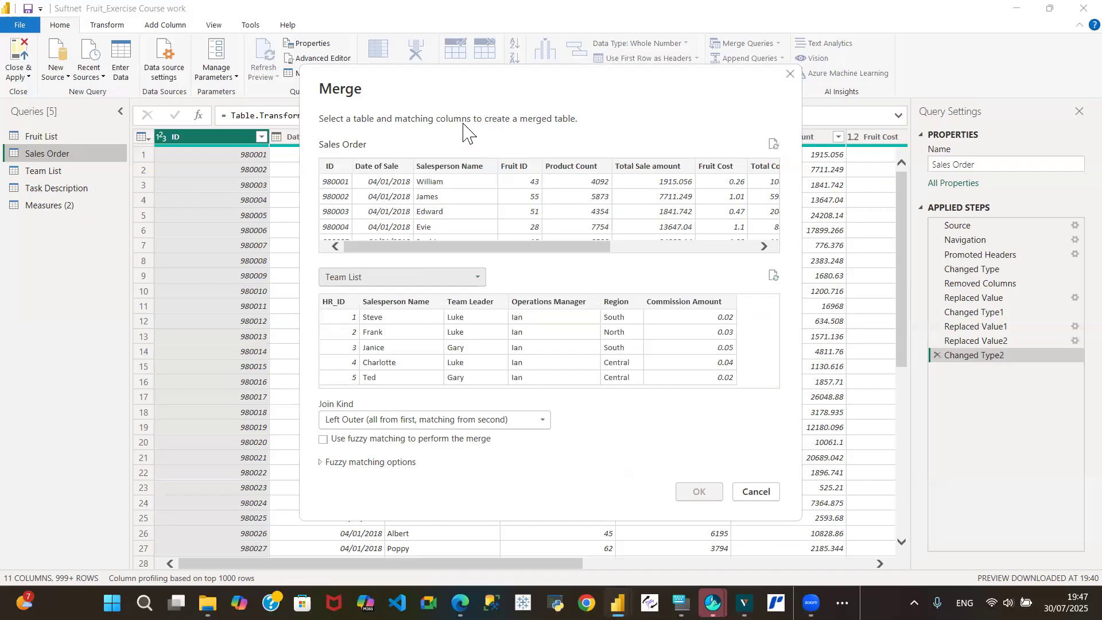
{"action": "left_click", "coordinate": [460, 170]}
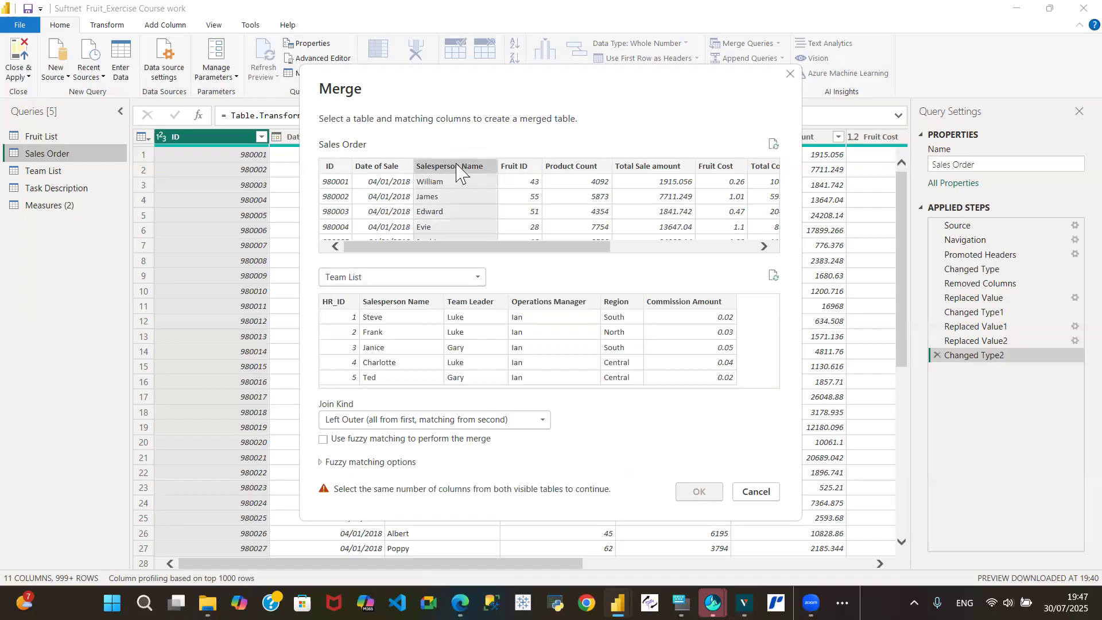
{"action": "left_click", "coordinate": [407, 309]}
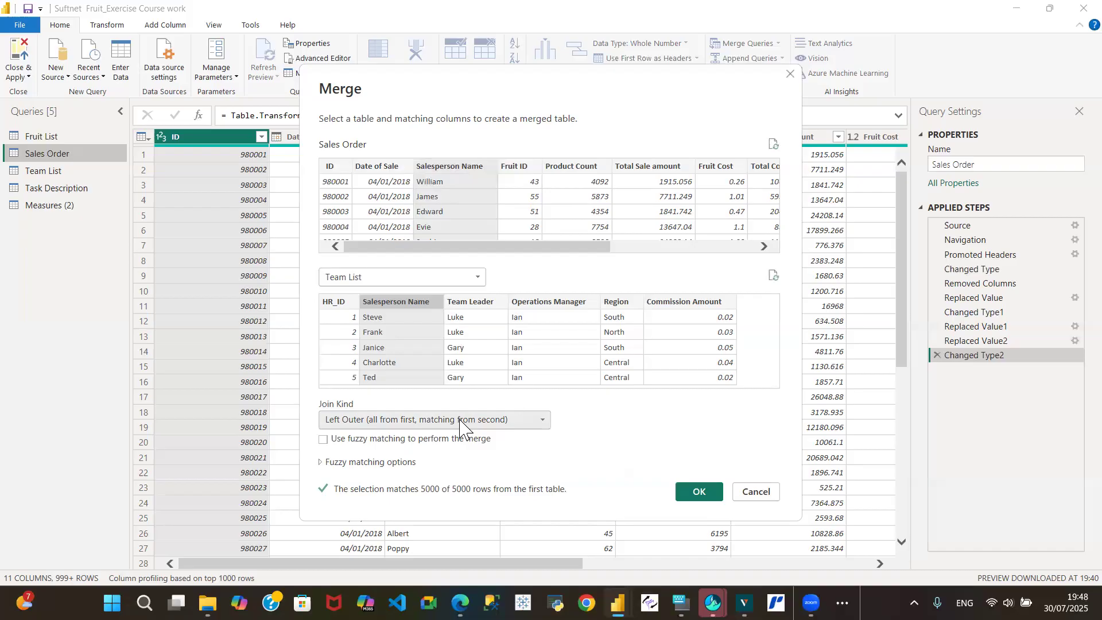
{"action": "left_click", "coordinate": [545, 428]}
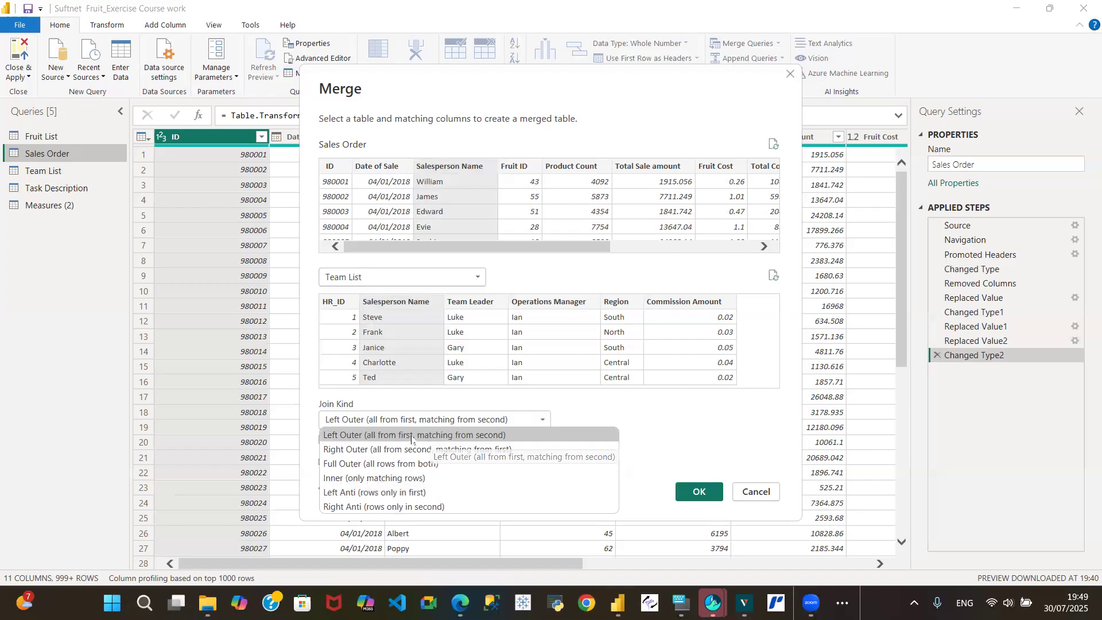
{"action": "left_click", "coordinate": [429, 440]}
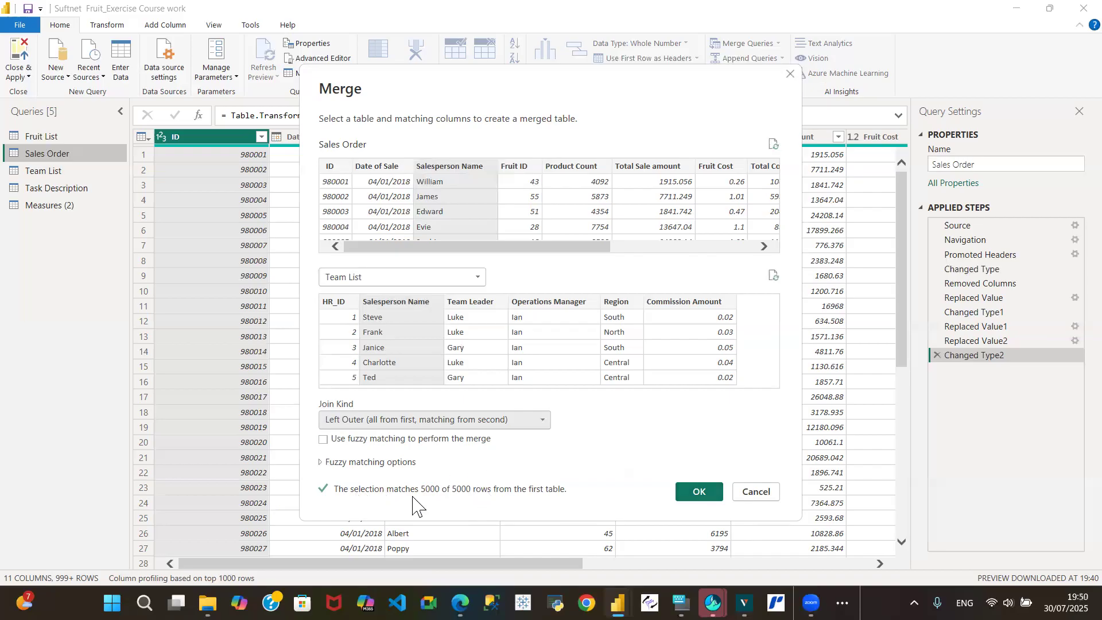
{"action": "left_click", "coordinate": [698, 493]}
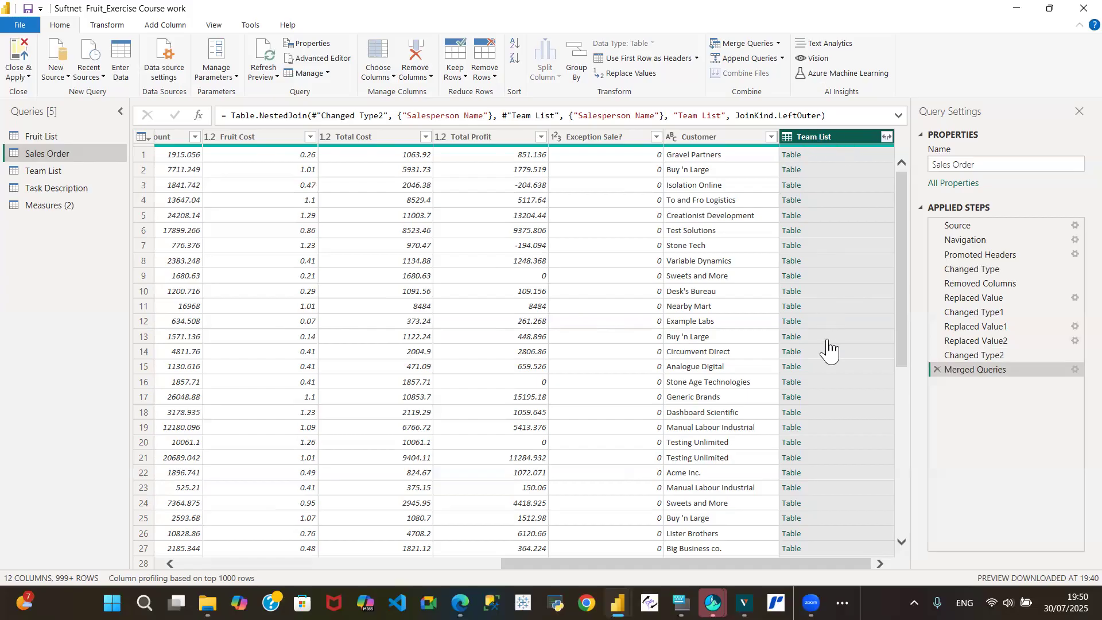
Step: Expand the merged Team List column to only Commission Amount, keeping the original column name as prefix
{"action": "left_click", "coordinate": [887, 139]}
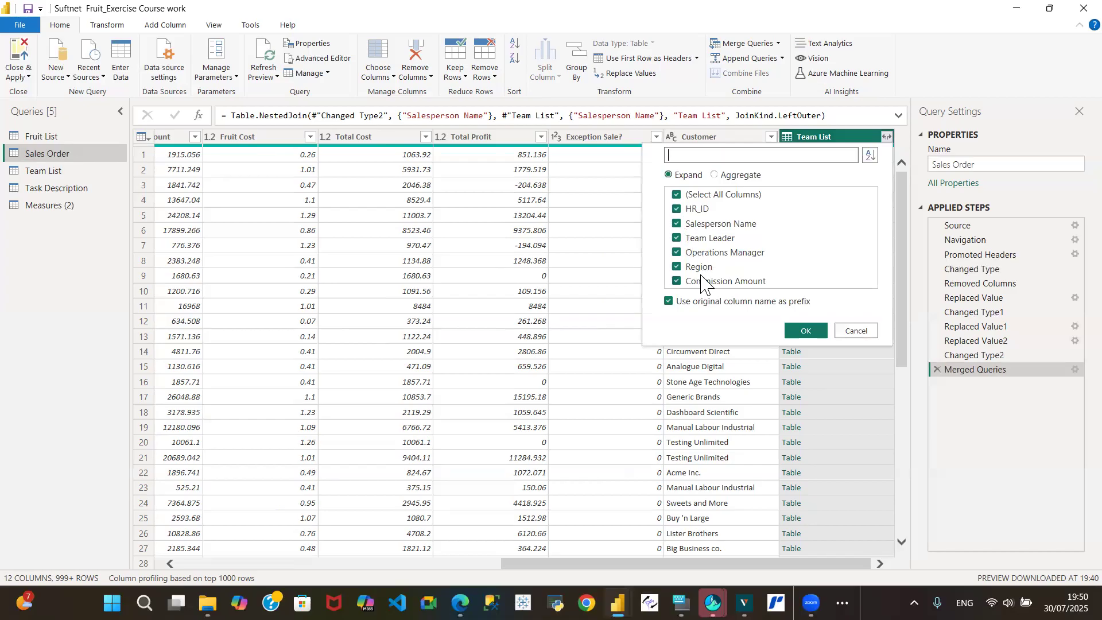
{"action": "left_click", "coordinate": [679, 196]}
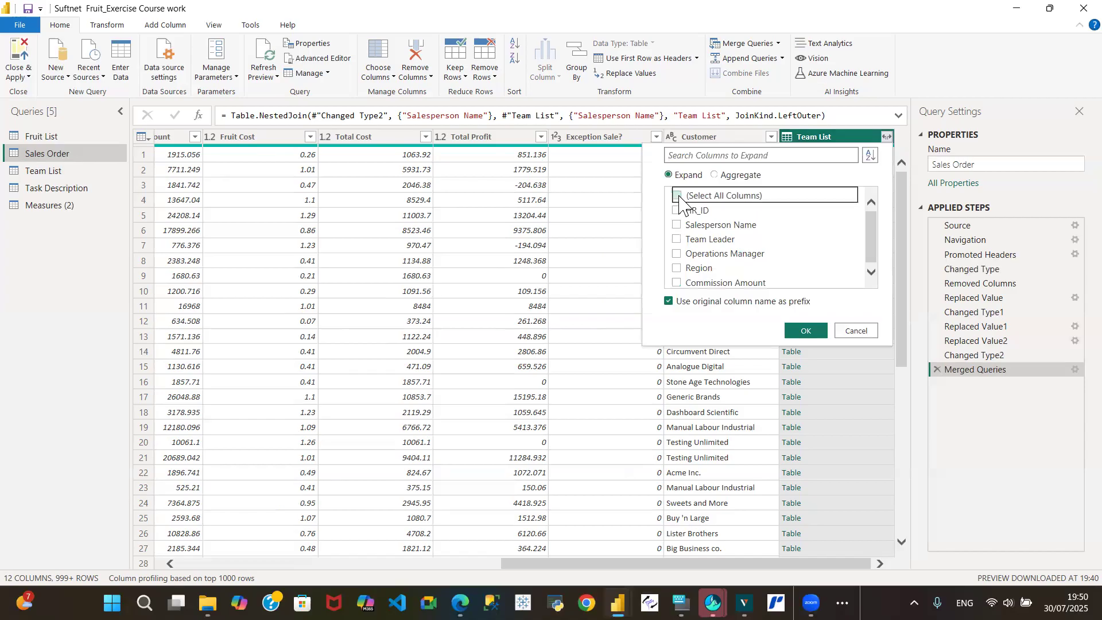
{"action": "left_click", "coordinate": [869, 271]}
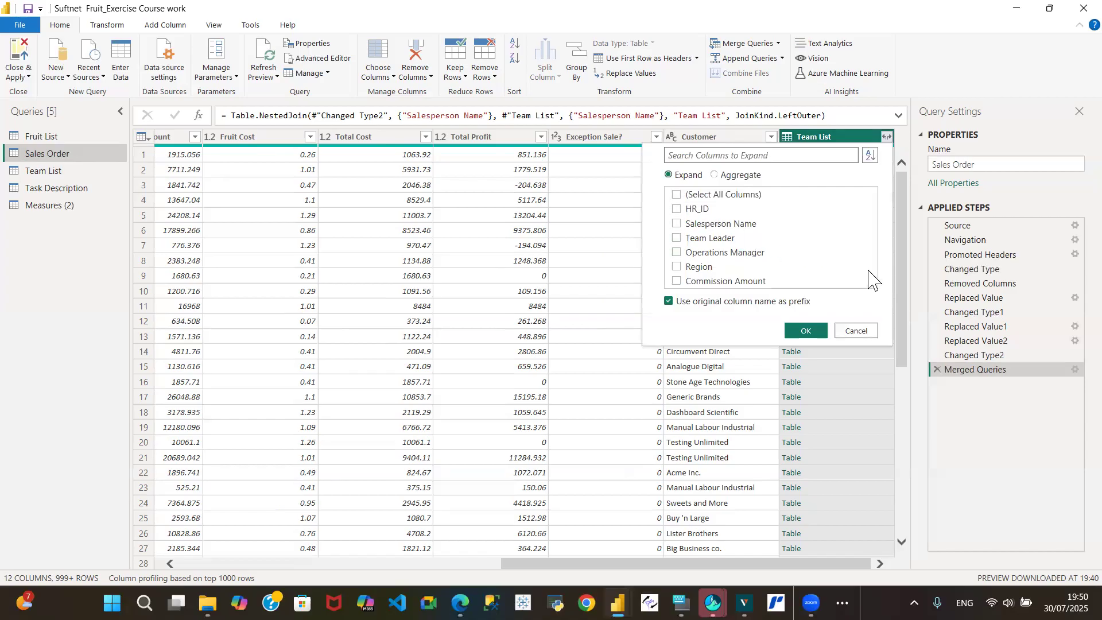
{"action": "left_click", "coordinate": [678, 281]}
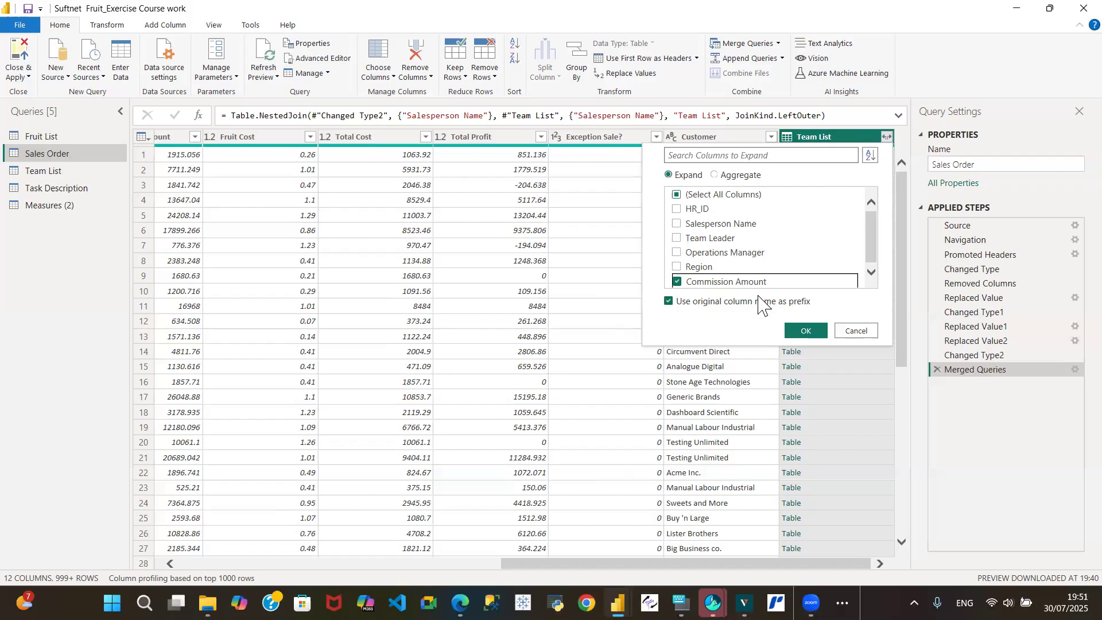
{"action": "left_click", "coordinate": [805, 332]}
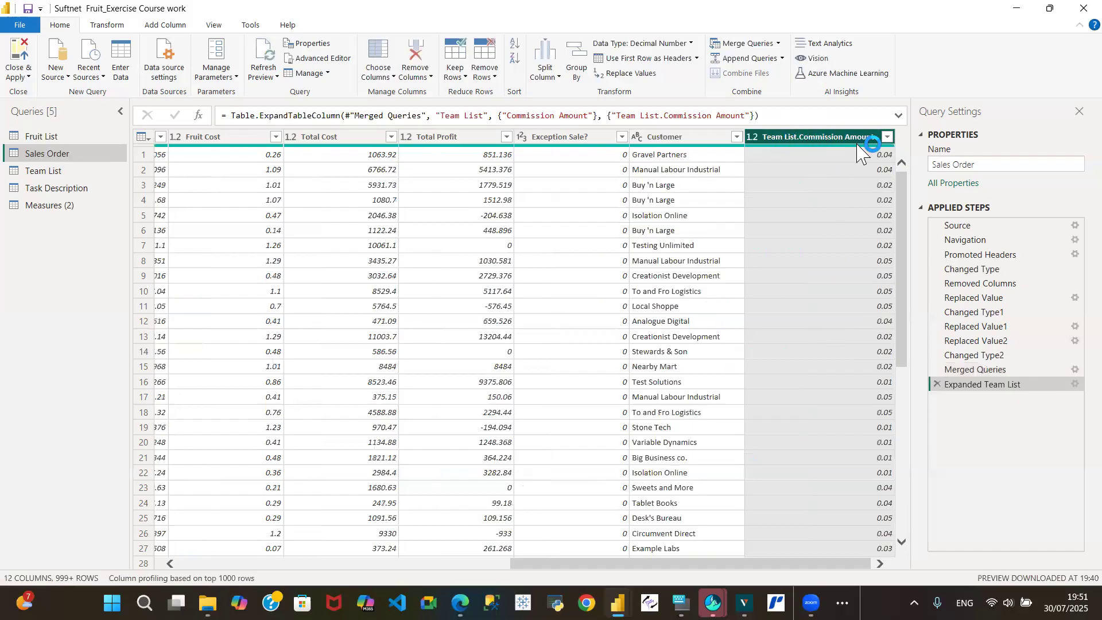
Step: Edit the Expanded Team List step so the Commission Amount column has no default column name prefix
{"action": "left_click", "coordinate": [1066, 386]}
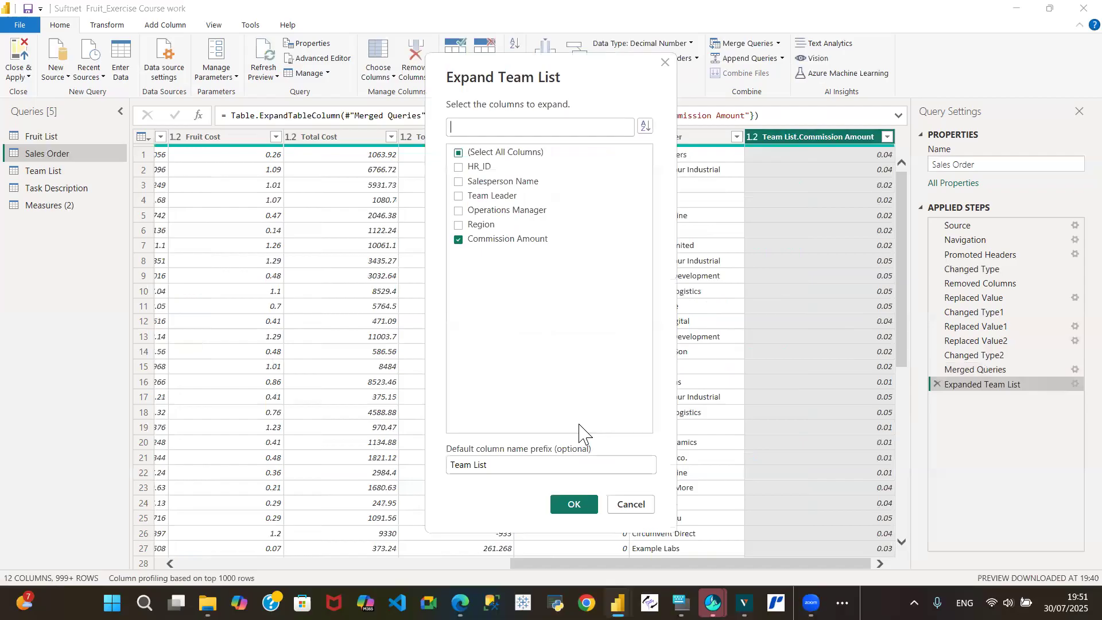
{"action": "left_click", "coordinate": [496, 468]}
{"action": "key", "text": "BackSpace"}
{"action": "key", "text": "BackSpace"}
{"action": "key", "text": "BackSpace"}
{"action": "key", "text": "BackSpace"}
{"action": "key", "text": "BackSpace"}
{"action": "key", "text": "BackSpace"}
{"action": "key", "text": "BackSpace"}
{"action": "key", "text": "BackSpace"}
{"action": "key", "text": "BackSpace"}
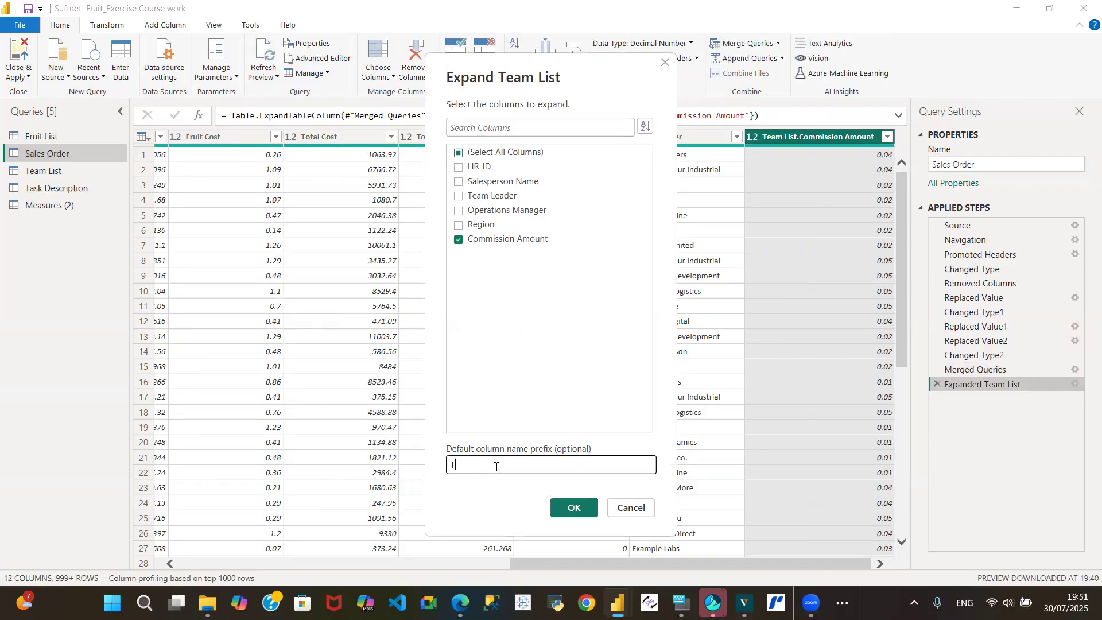
{"action": "left_click", "coordinate": [574, 507]}
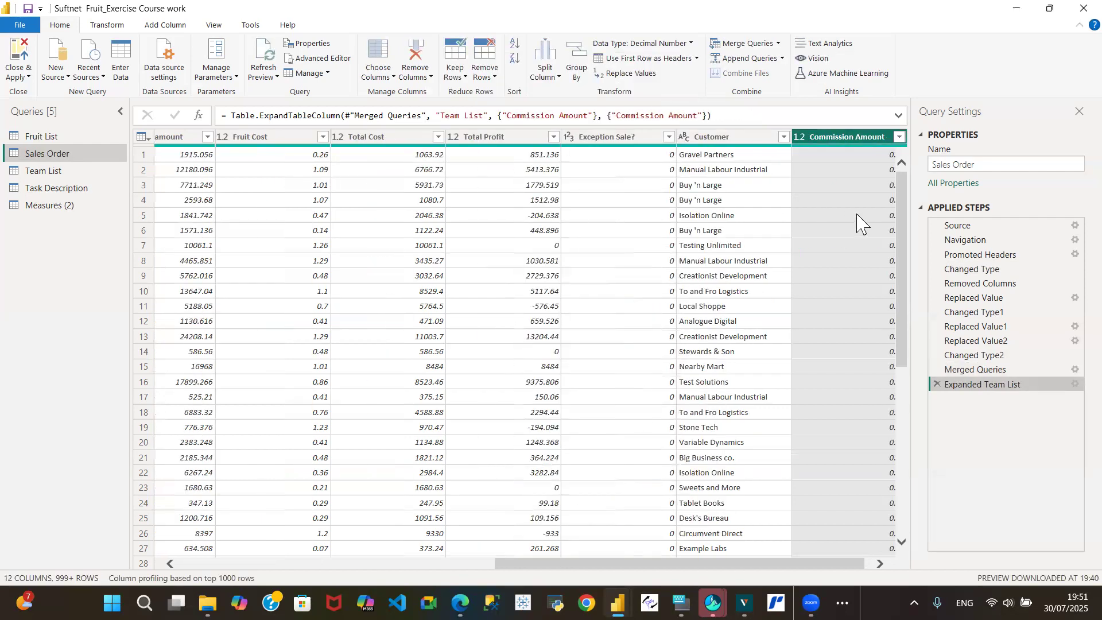
Step: Load the full list of salesperson names and filter the Salesperson Name column to the second-to-last visible group's single Luke-team salesperson with HR_ID 1
{"action": "left_click", "coordinate": [880, 564]}
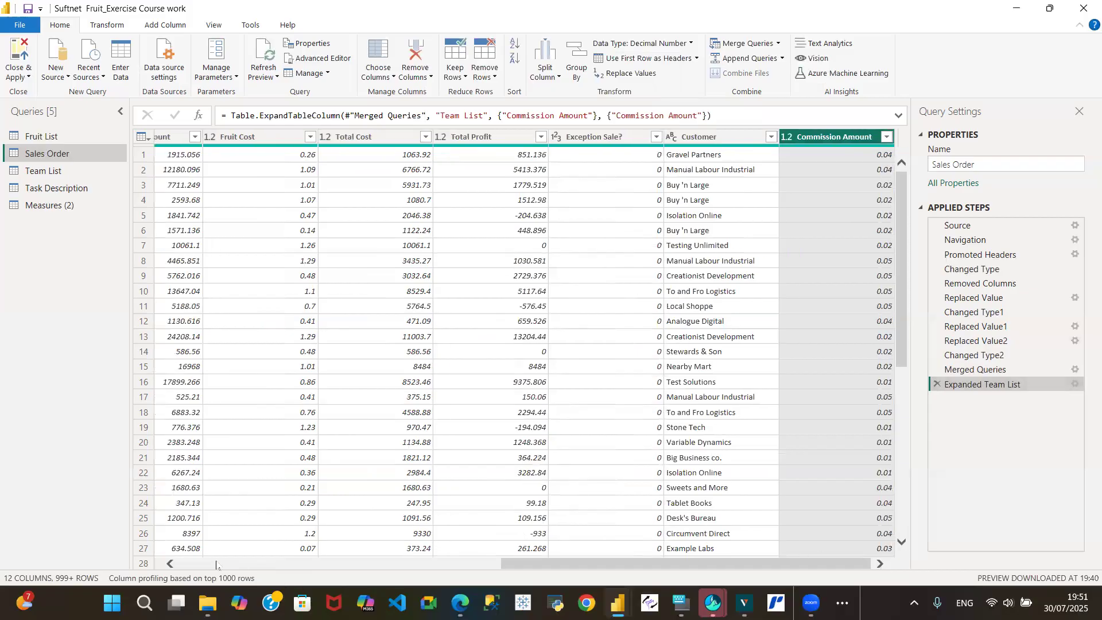
{"action": "left_click", "coordinate": [188, 566]}
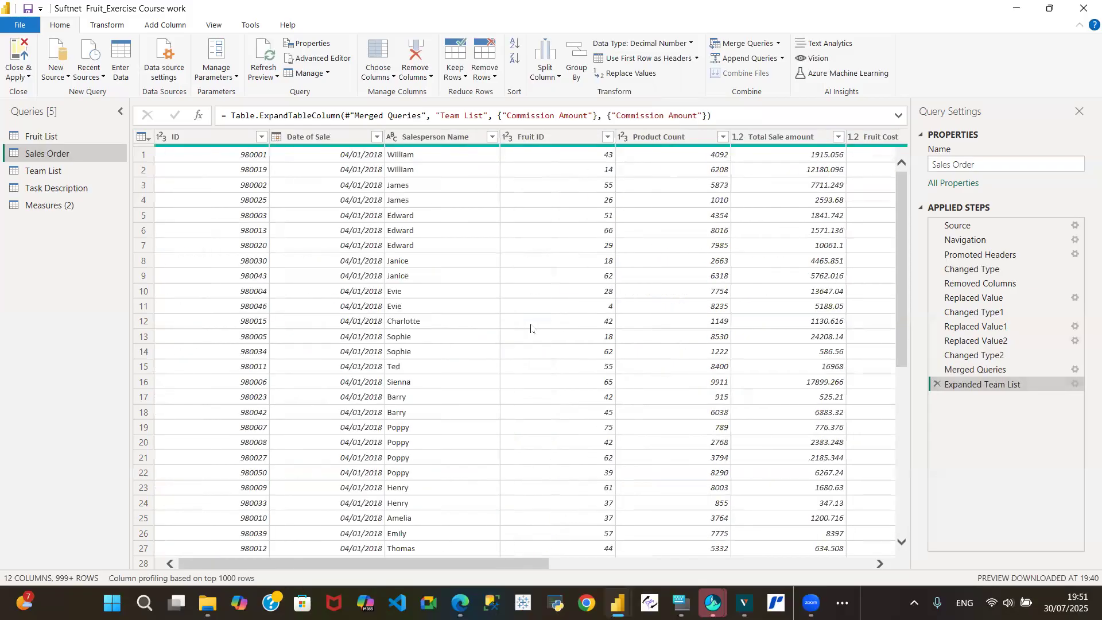
{"action": "left_click", "coordinate": [493, 137]}
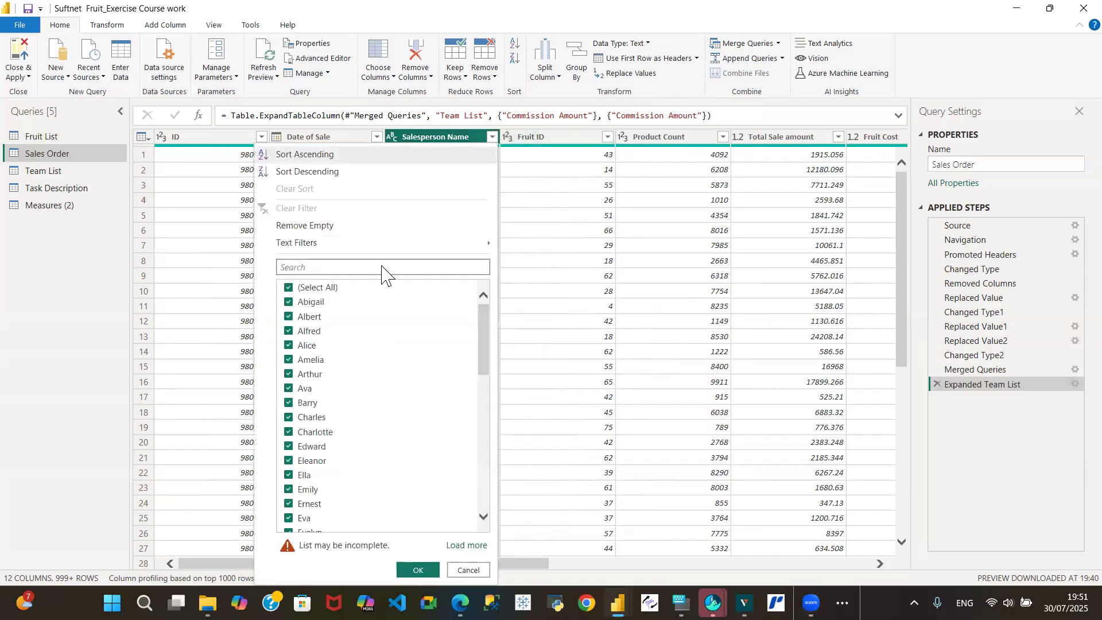
{"action": "left_click", "coordinate": [290, 288]}
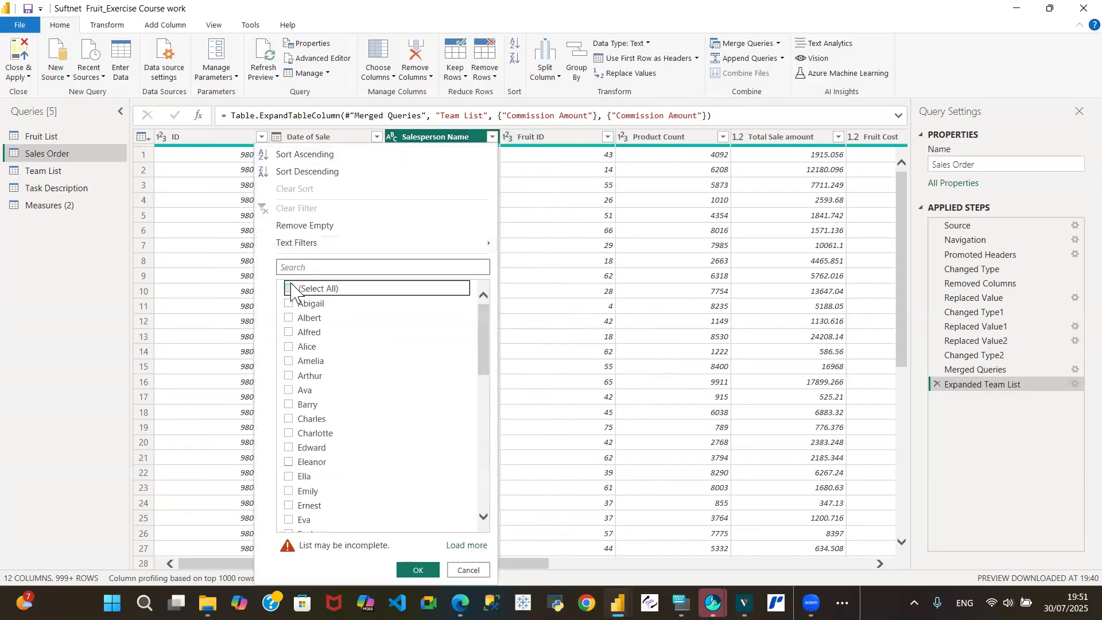
{"action": "left_click", "coordinate": [466, 546]}
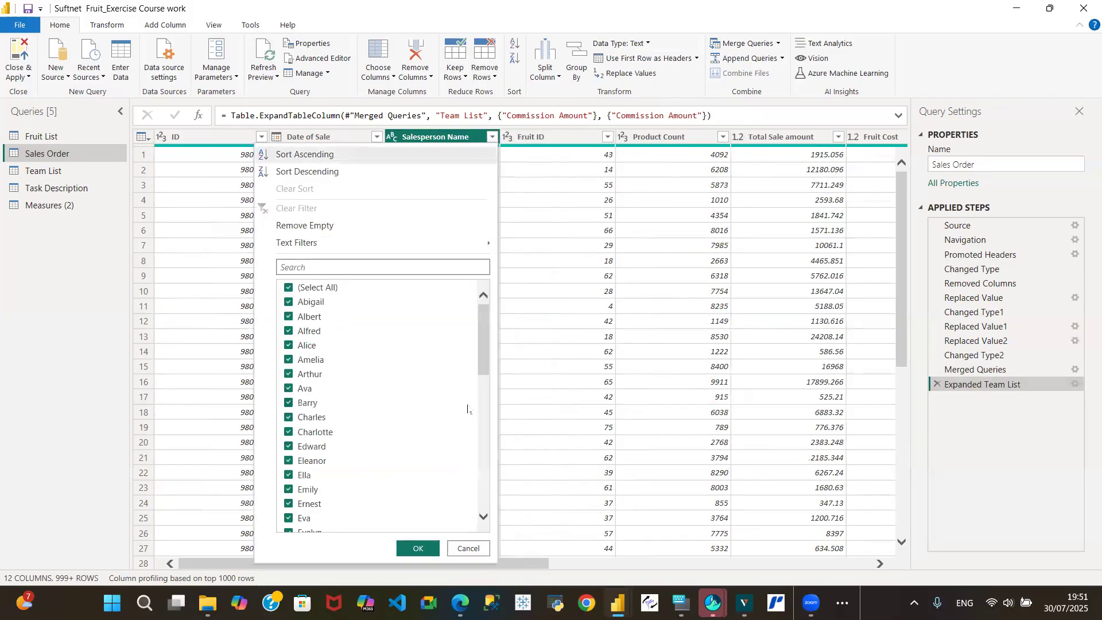
{"action": "left_click", "coordinate": [289, 288]}
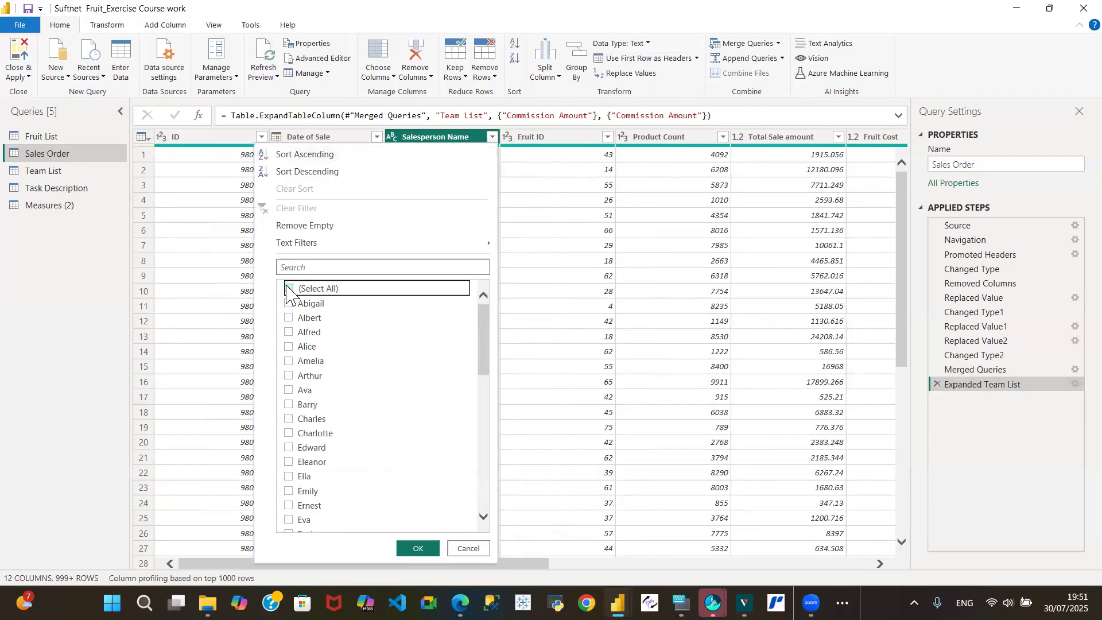
{"action": "left_click", "coordinate": [481, 493]}
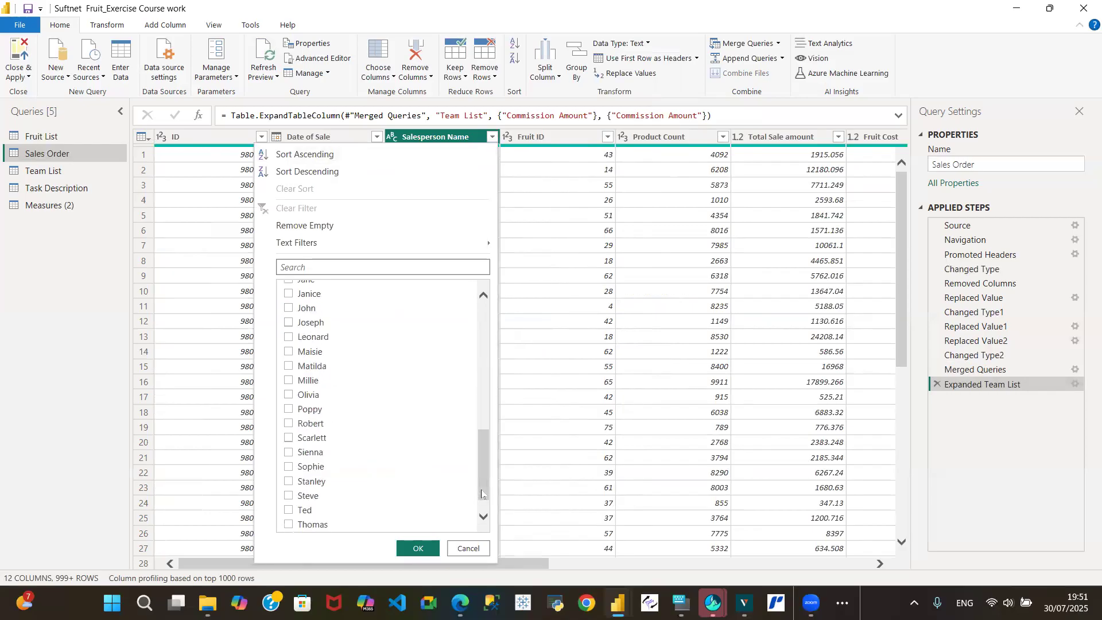
{"action": "left_click", "coordinate": [290, 497]}
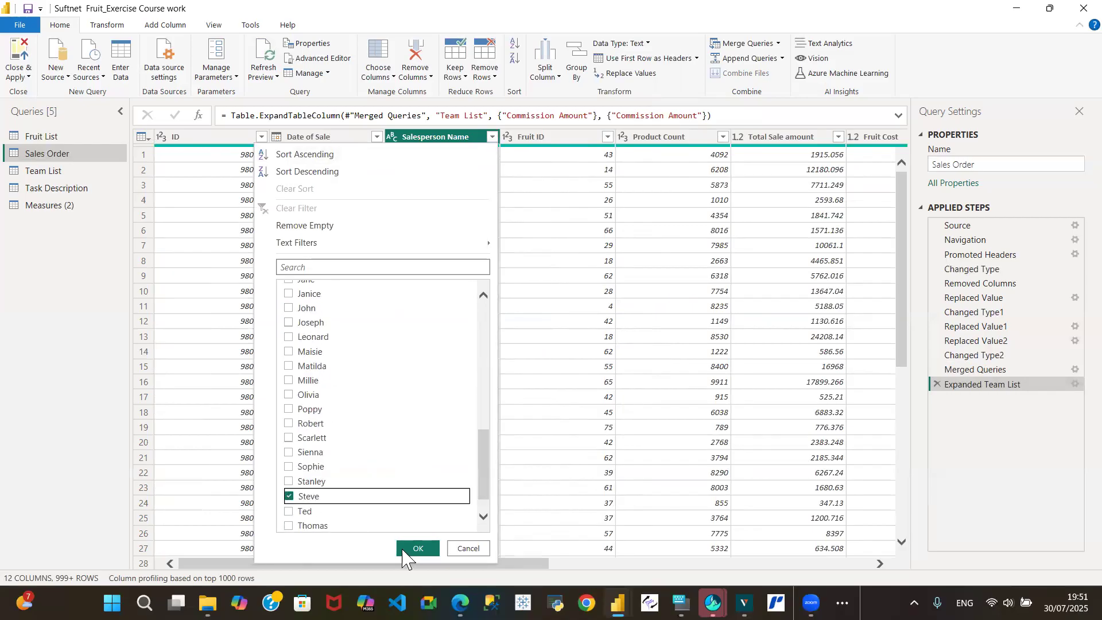
{"action": "left_click", "coordinate": [411, 549]}
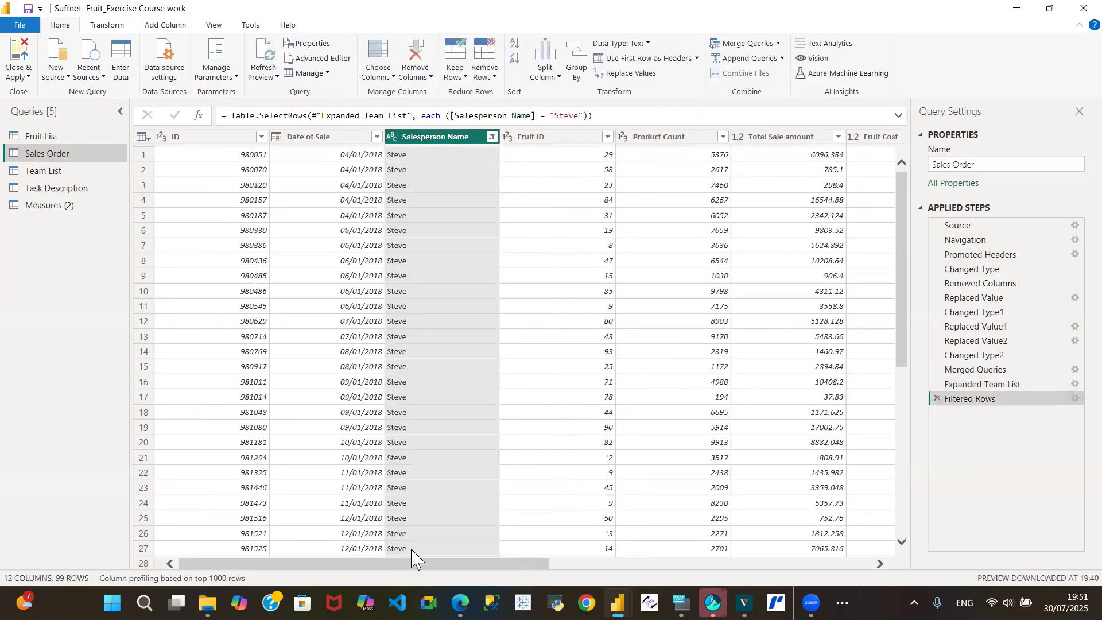
Step: Check the distinct Commission Amount values for the filtered salesperson and delete the Filtered Rows step
{"action": "left_click", "coordinate": [868, 563]}
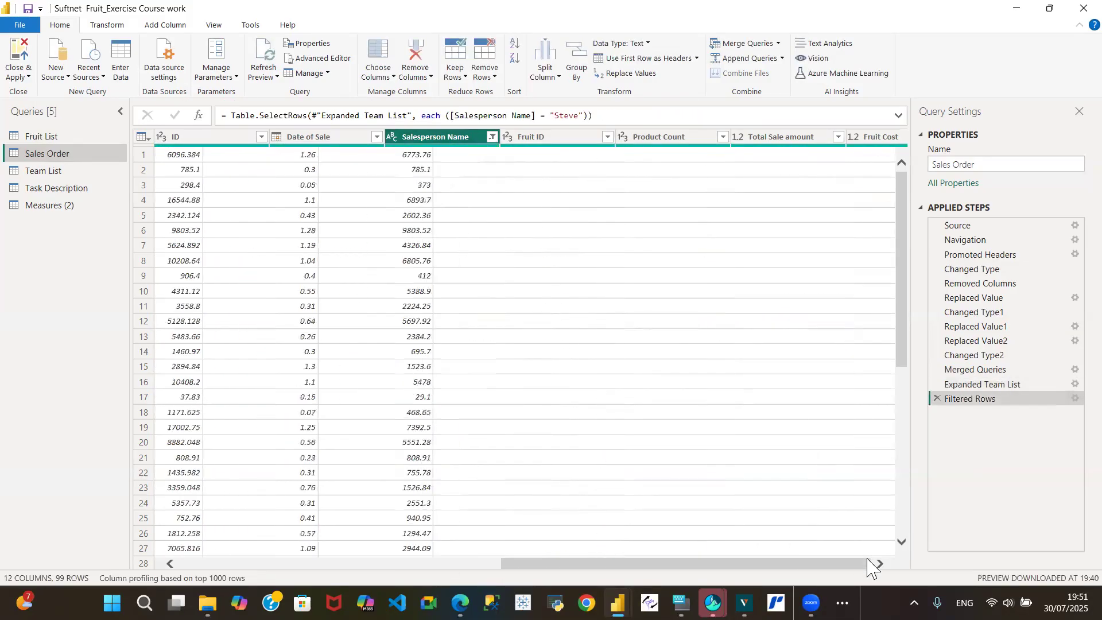
{"action": "left_click", "coordinate": [868, 564]}
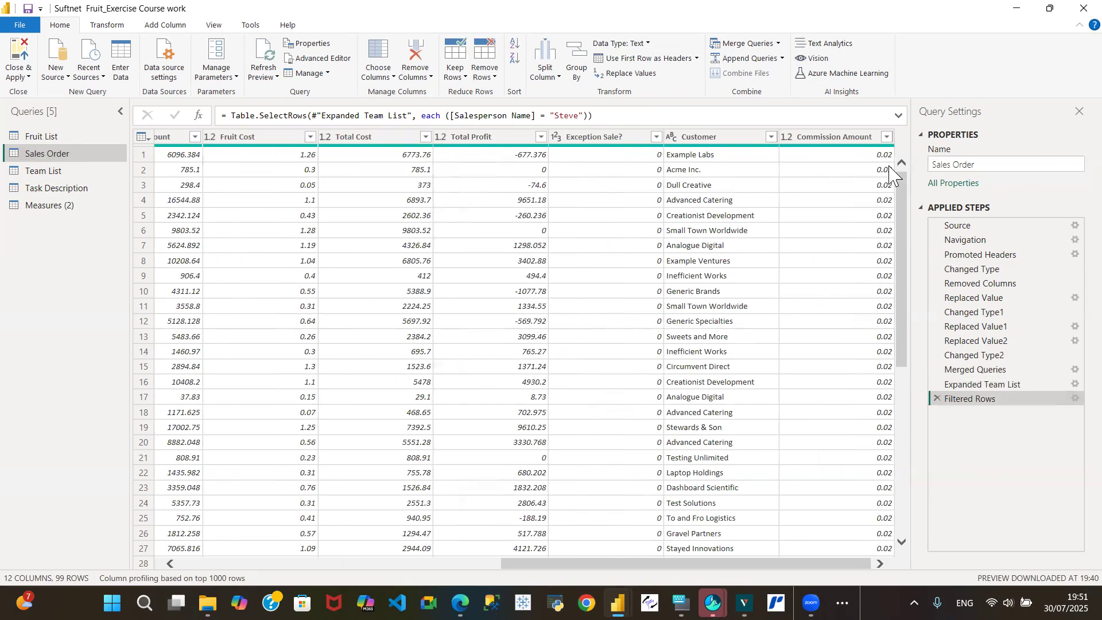
{"action": "left_click", "coordinate": [887, 136]}
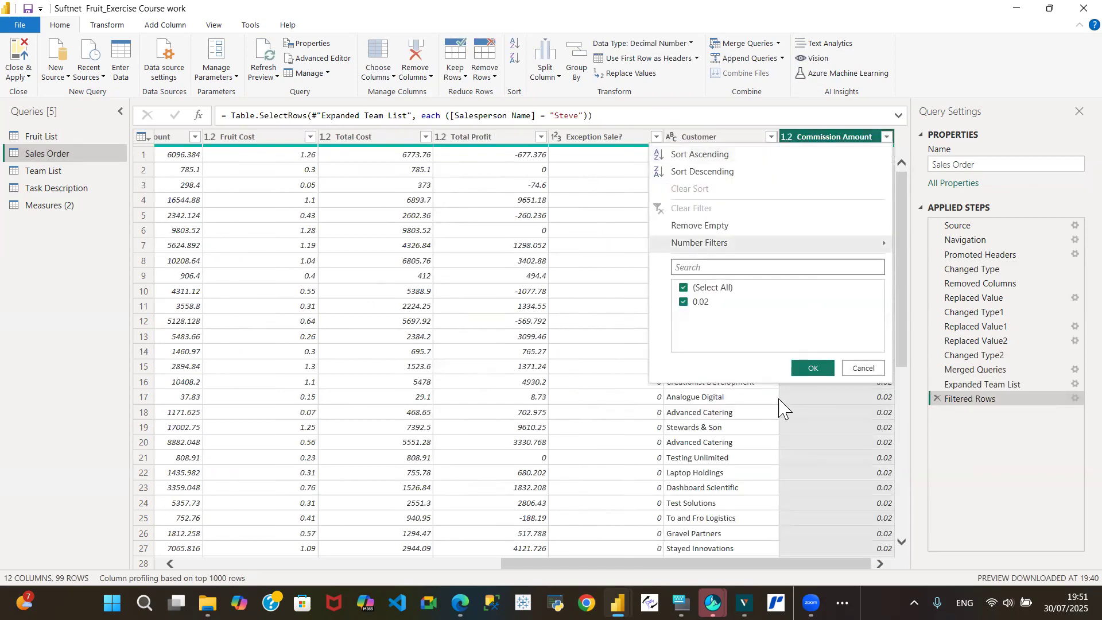
{"action": "left_click", "coordinate": [865, 368]}
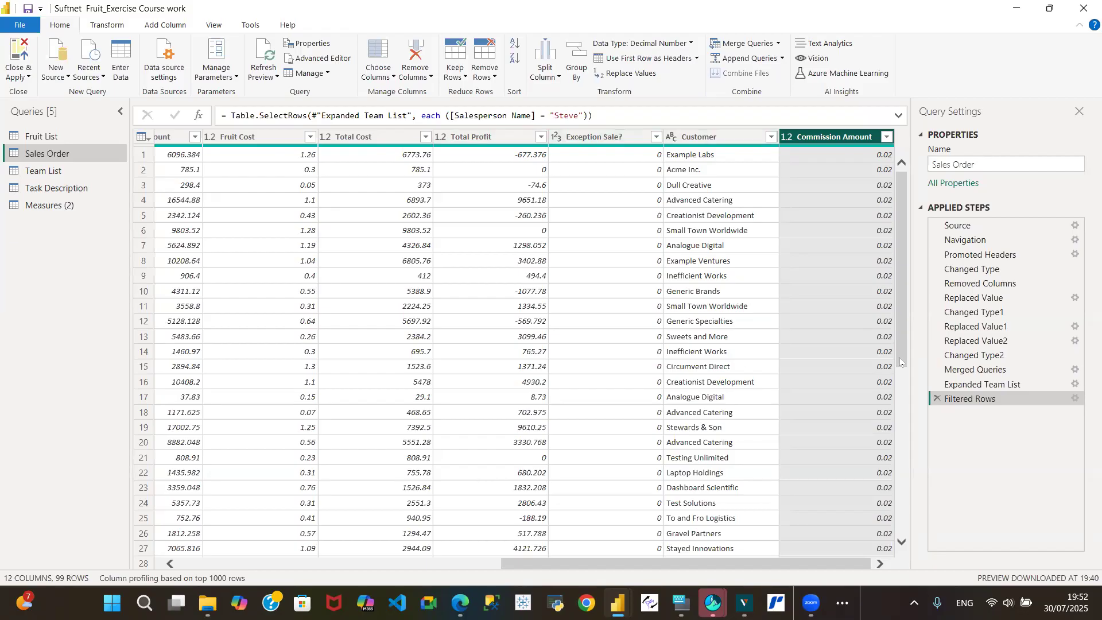
{"action": "left_click", "coordinate": [934, 399]}
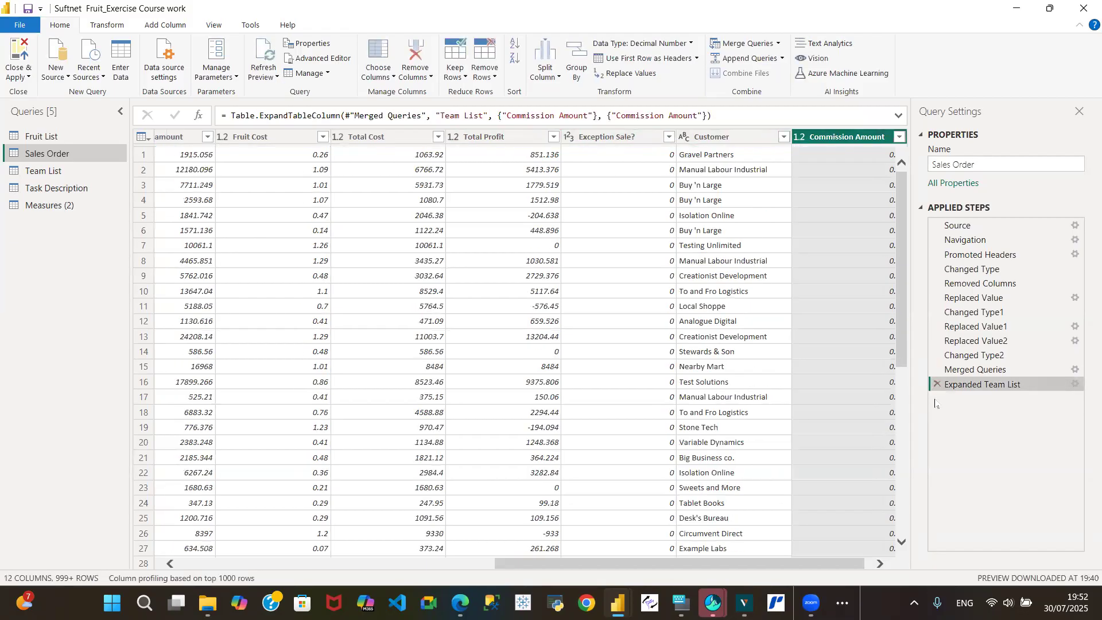
Step: Rename the Commission Amount column in the Sales Order query to Commission
{"action": "double_click", "coordinate": [874, 137]}
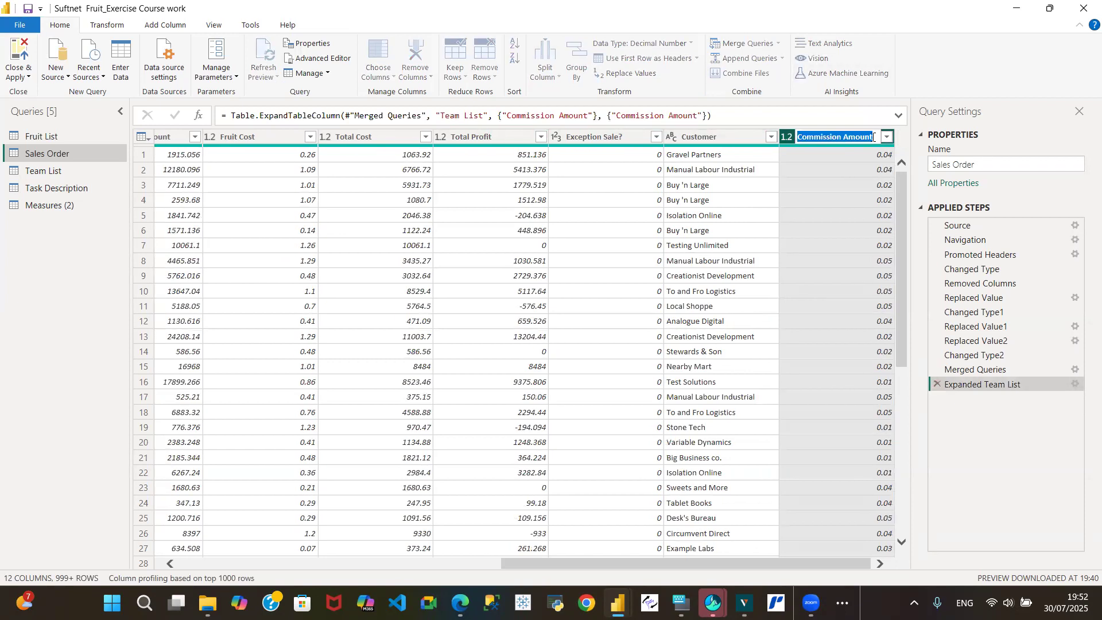
{"action": "key", "text": "Return"}
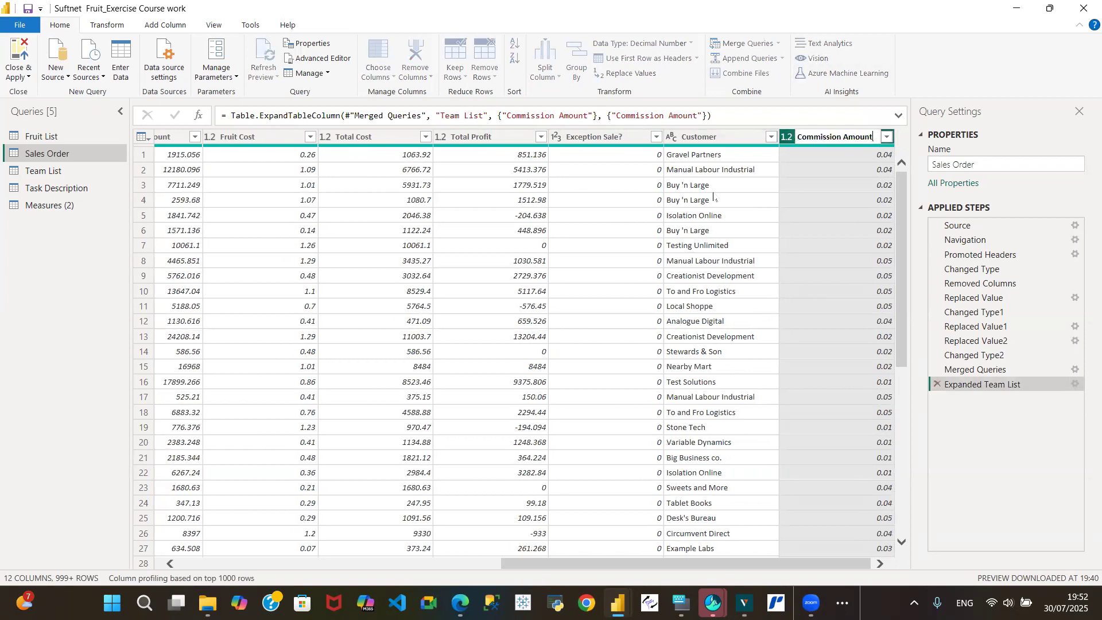
{"action": "key", "text": "BackSpace"}
{"action": "key", "text": "BackSpace"}
{"action": "key", "text": "BackSpace"}
{"action": "key", "text": "BackSpace"}
{"action": "key", "text": "BackSpace"}
{"action": "key", "text": "BackSpace"}
{"action": "key", "text": "Return"}
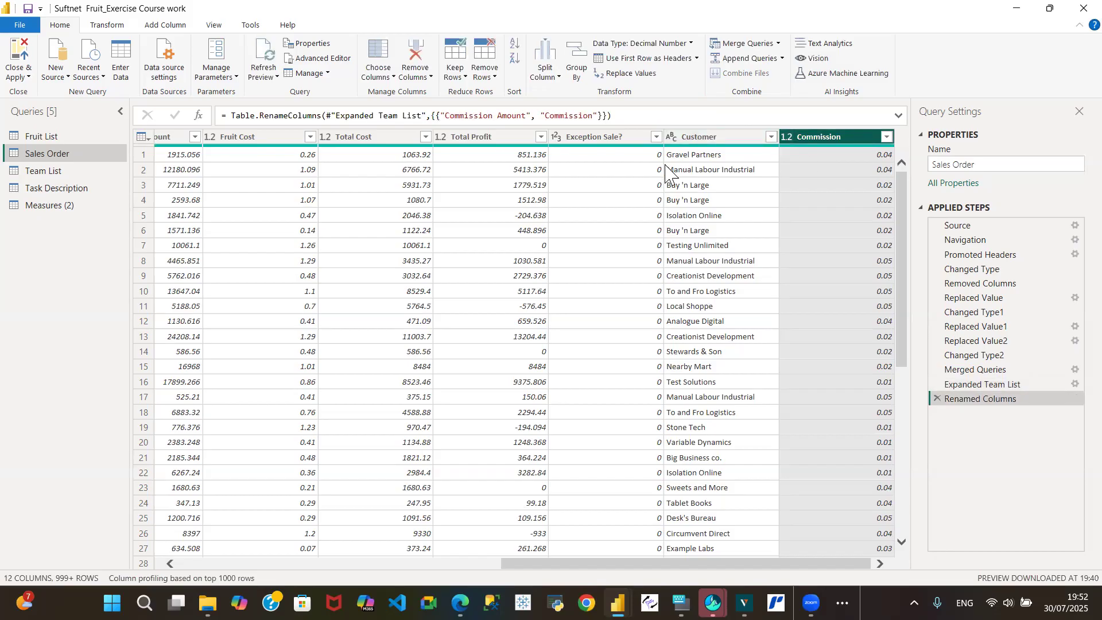
Step: Add a new column that multiplies Total Profit by Commission
{"action": "left_click", "coordinate": [497, 139]}
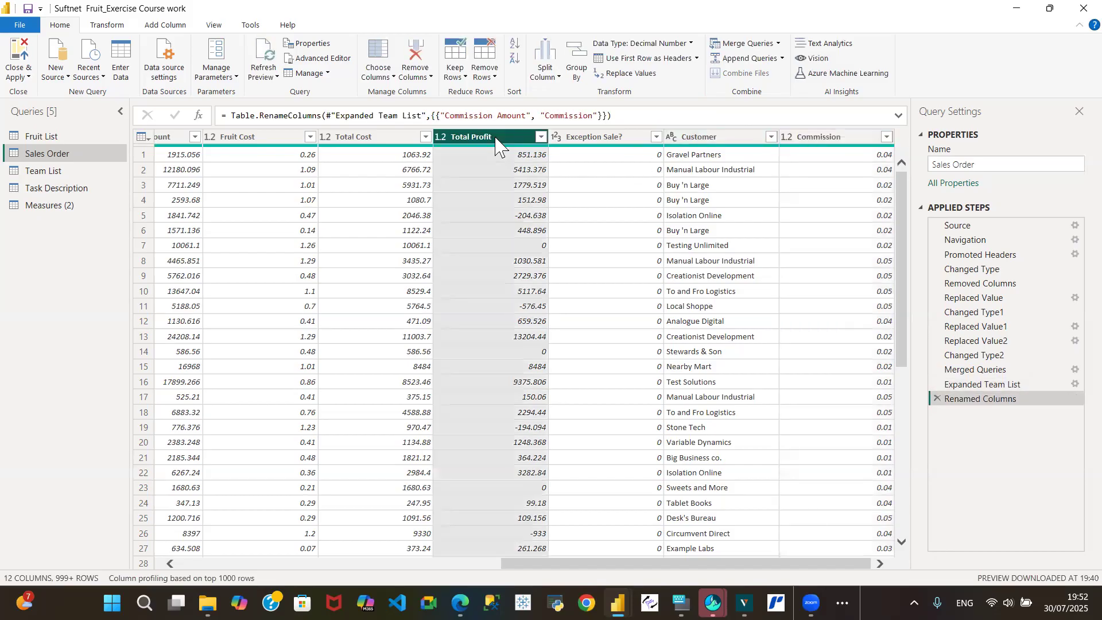
{"action": "left_click", "coordinate": [856, 141], "text": "ctrl"}
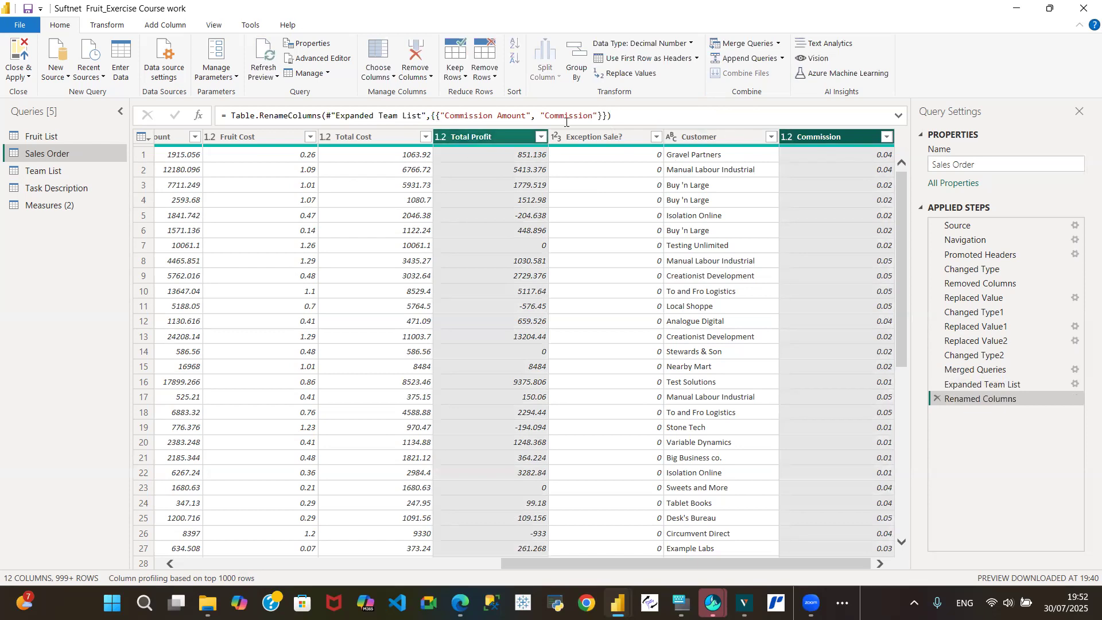
{"action": "left_click", "coordinate": [171, 26]}
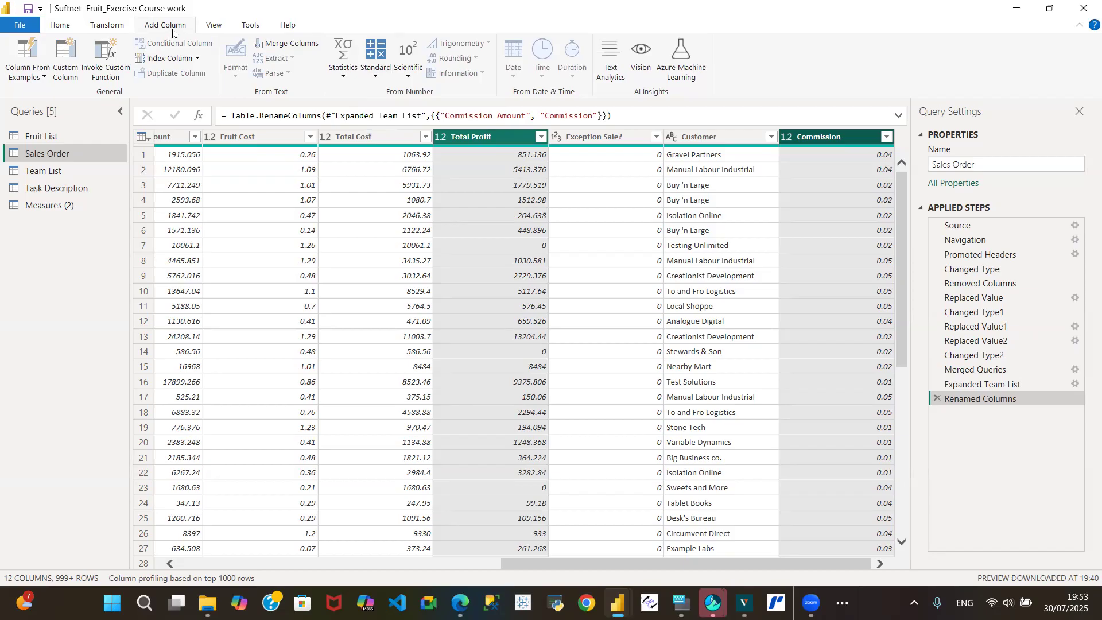
{"action": "left_click", "coordinate": [376, 80]}
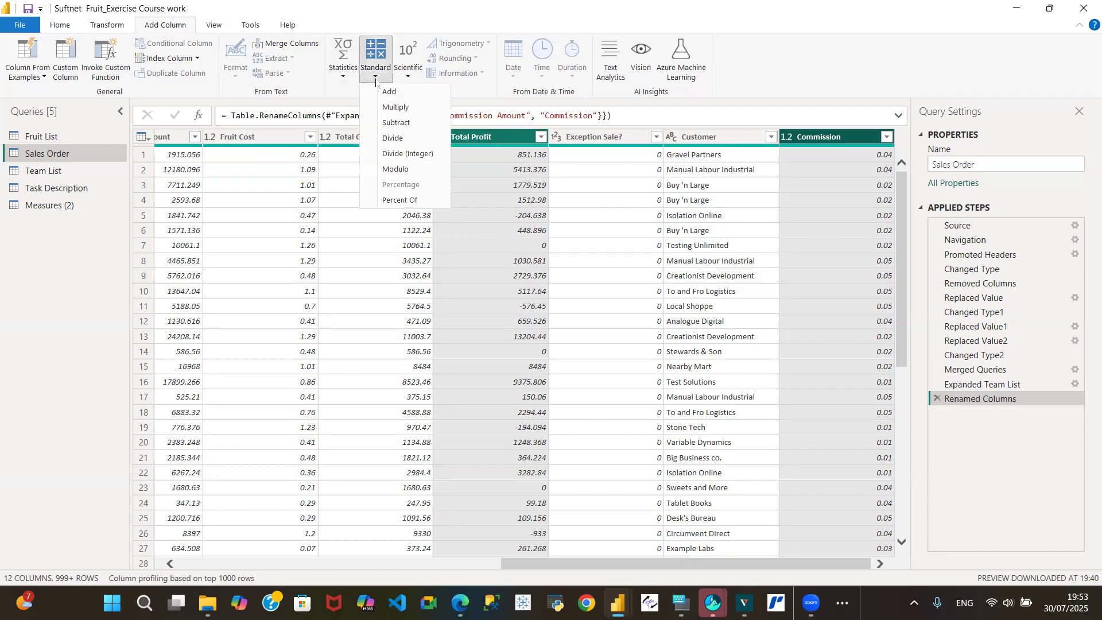
{"action": "left_click", "coordinate": [397, 108]}
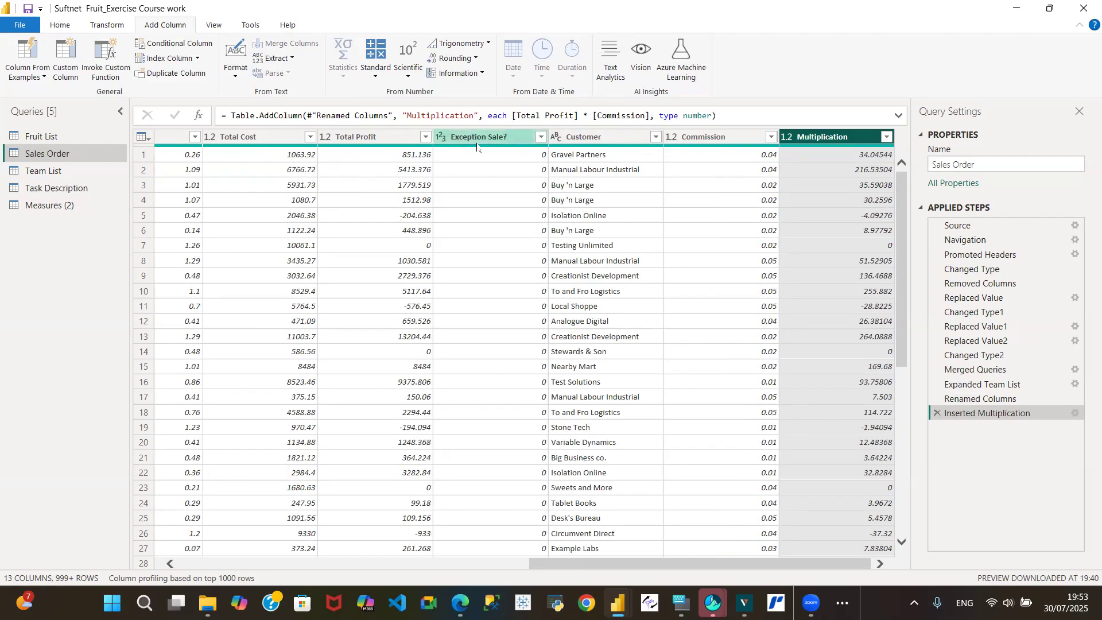
Step: Rename the Multiplication column to Commission Amount
{"action": "double_click", "coordinate": [849, 136]}
{"action": "type", "text": "commission Amou"}
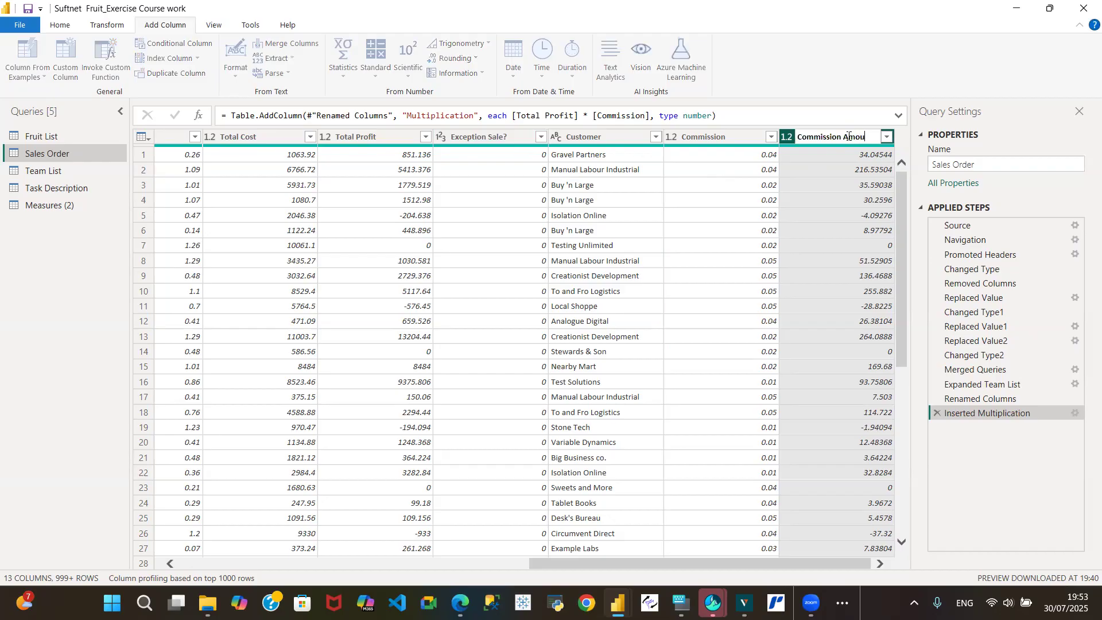
{"action": "type", "text": "nt"}
{"action": "key", "text": "Return"}
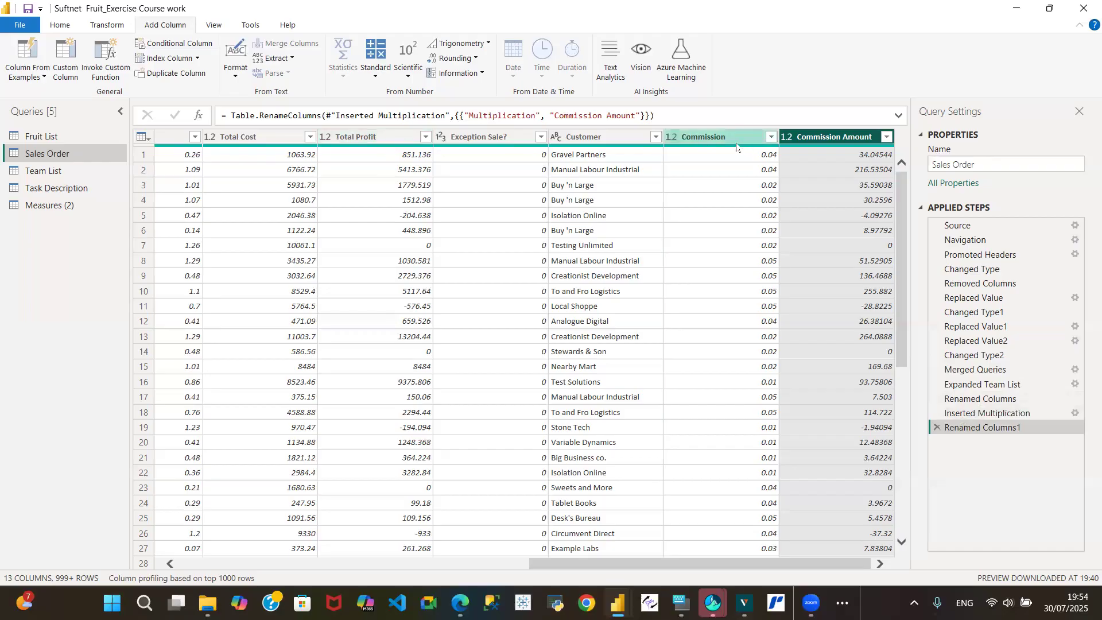
Step: Rename the Inserted Multiplication applied step to "Profit * Commission" and return to the last applied step
{"action": "right_click", "coordinate": [996, 415]}
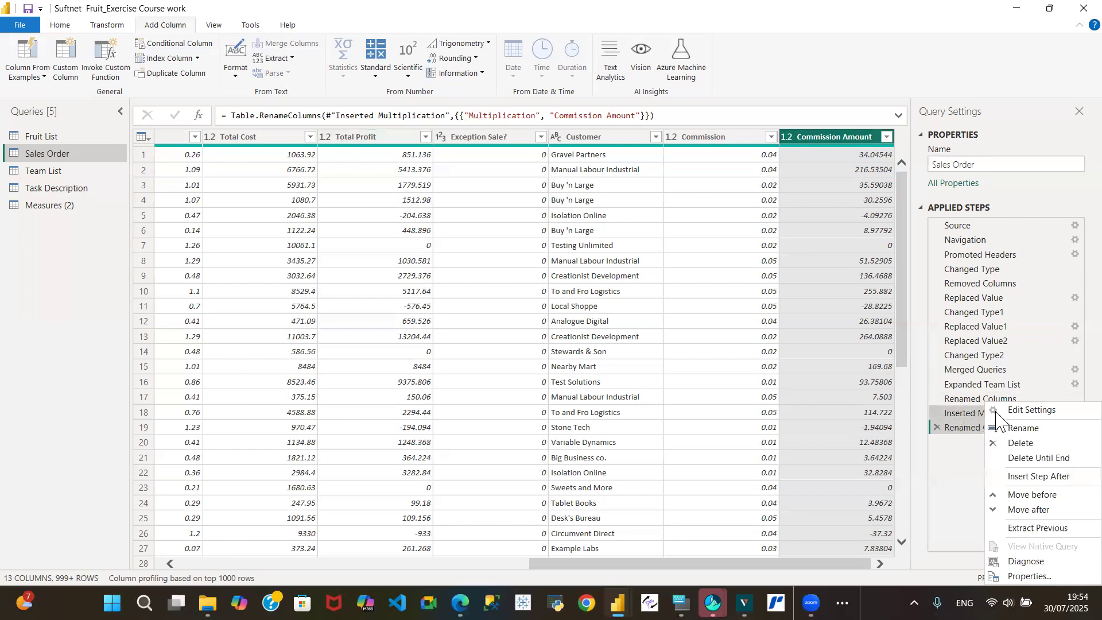
{"action": "left_click", "coordinate": [1020, 429]}
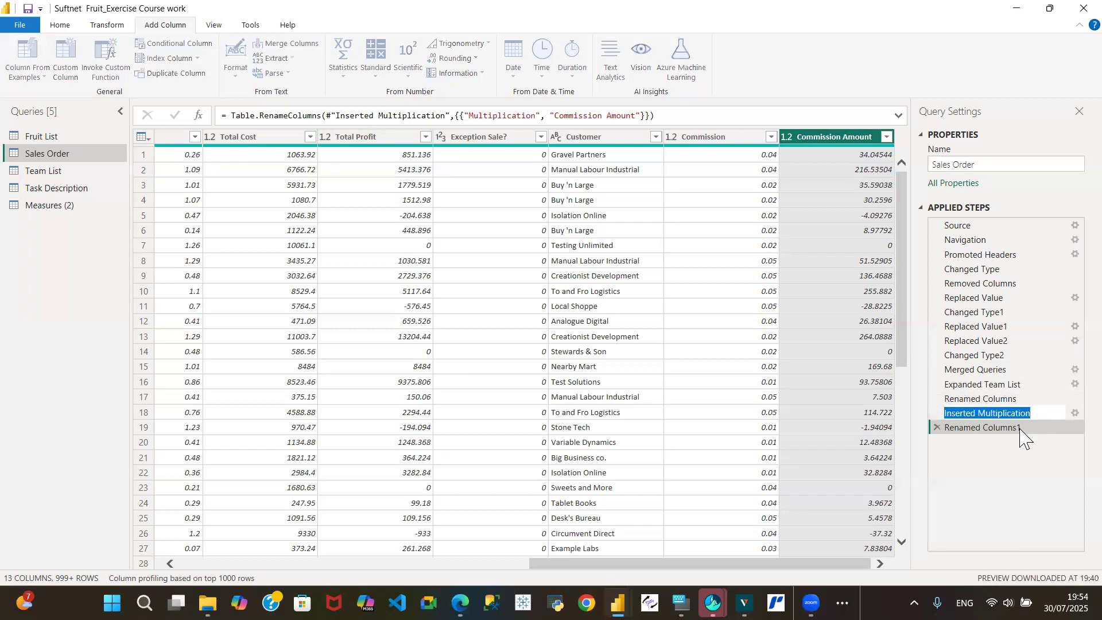
{"action": "type", "text": "P"}
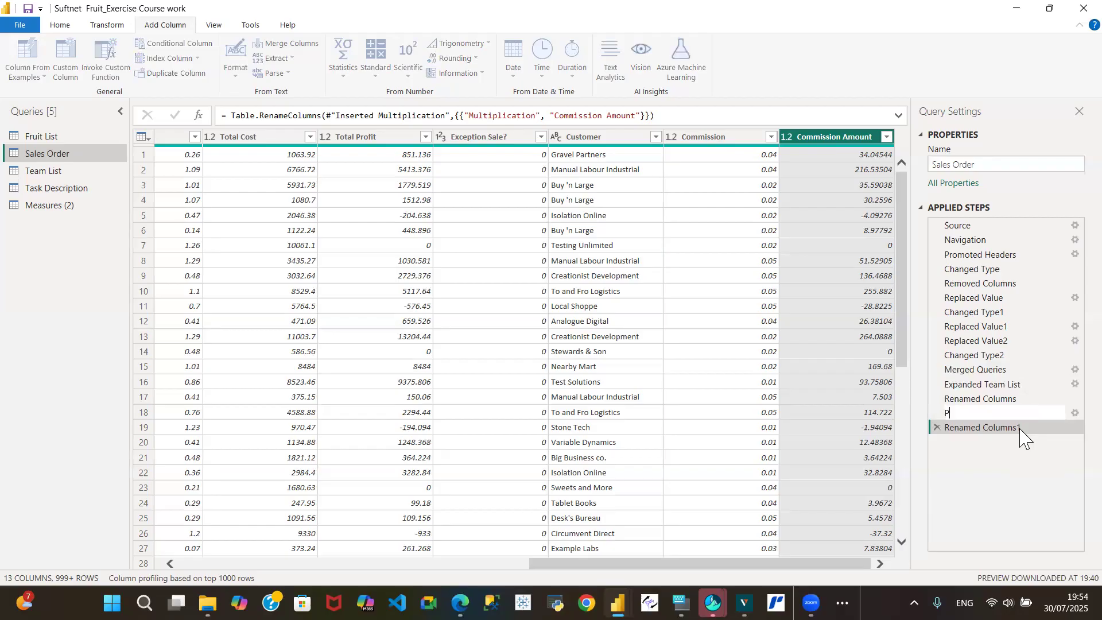
{"action": "type", "text": "rofit * Commission"}
{"action": "key", "text": "Return"}
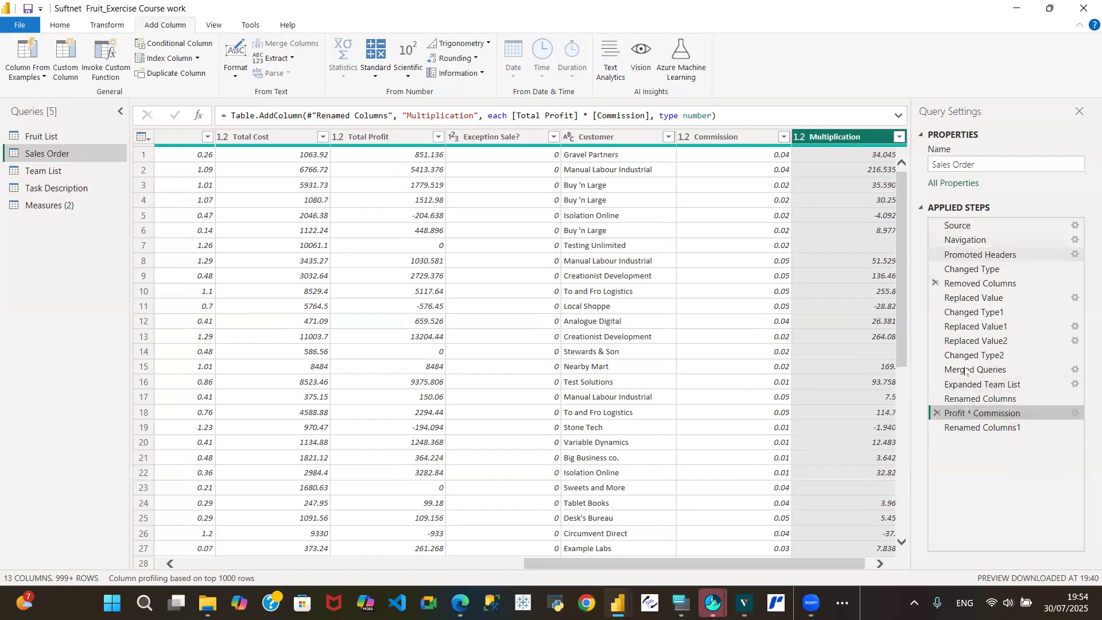
{"action": "left_click", "coordinate": [1000, 429]}
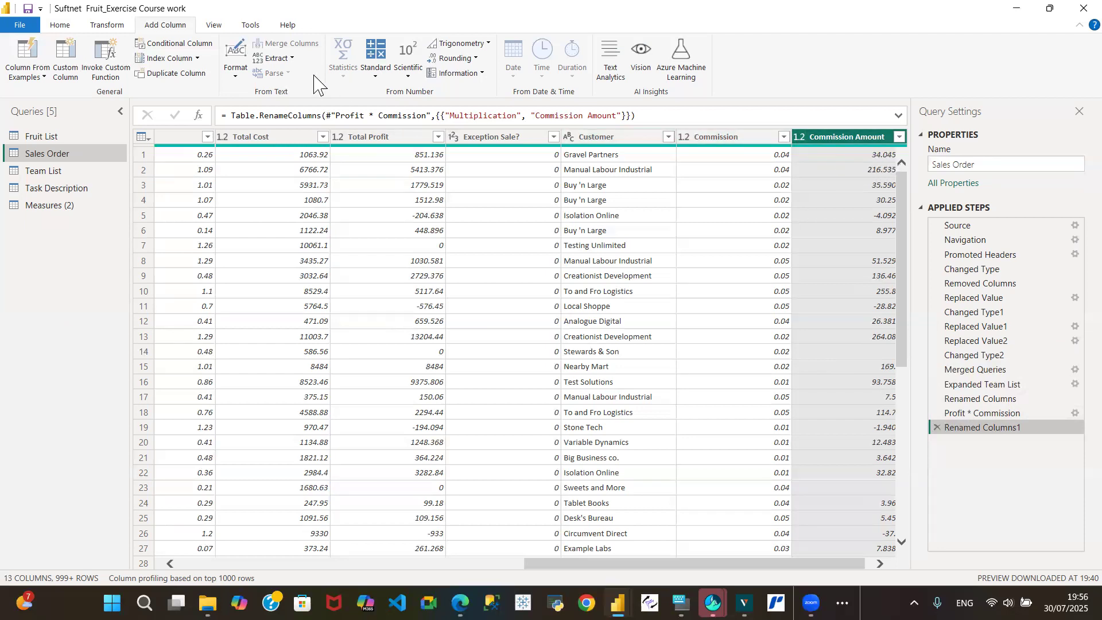
Step: Close Power Query Editor with the query changes applied, and show the report page with no visual selected
{"action": "left_click", "coordinate": [60, 27]}
{"action": "left_click", "coordinate": [28, 77]}
{"action": "left_click", "coordinate": [49, 92]}
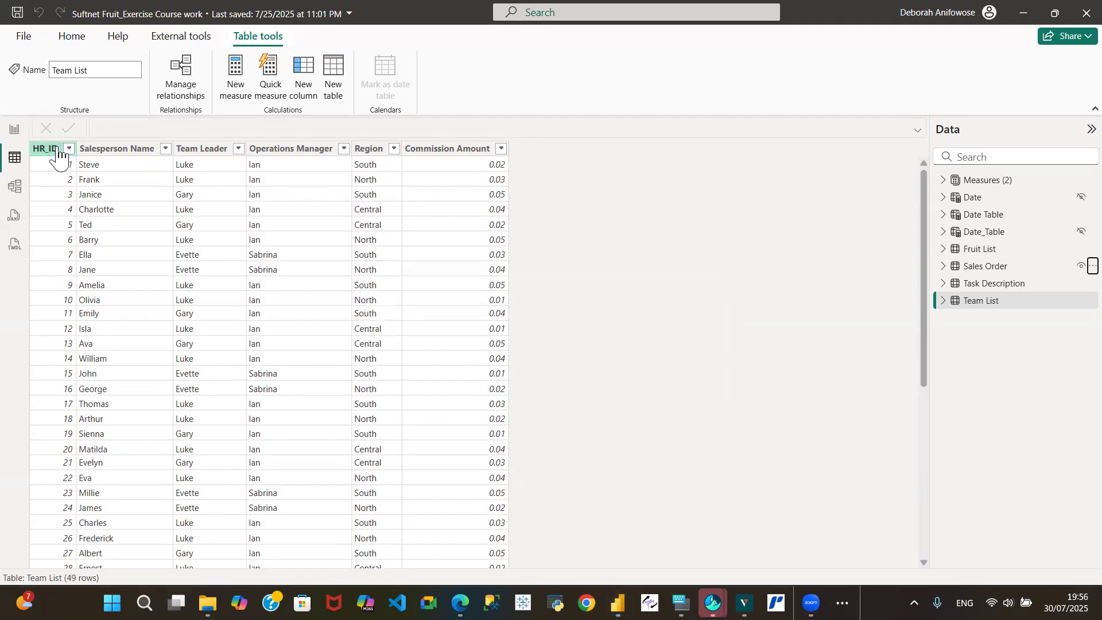
{"action": "left_click", "coordinate": [15, 131]}
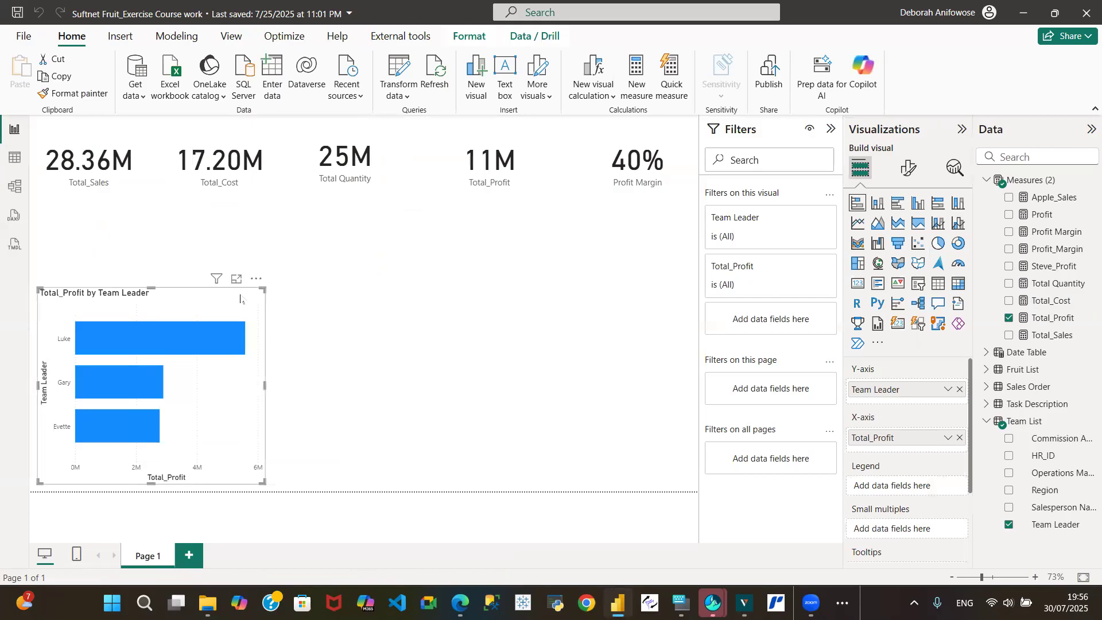
{"action": "left_click", "coordinate": [345, 300]}
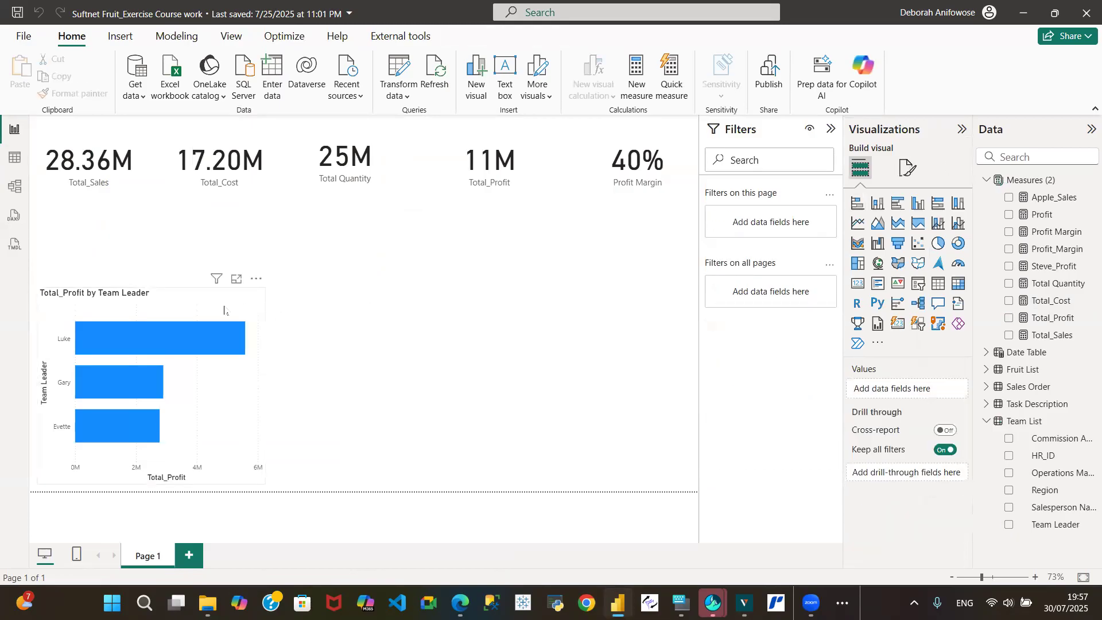
Step: Insert a stacked bar chart on empty canvas beside the Total_Profit by Team Leader chart, making it taller and wider
{"action": "left_click", "coordinate": [224, 310]}
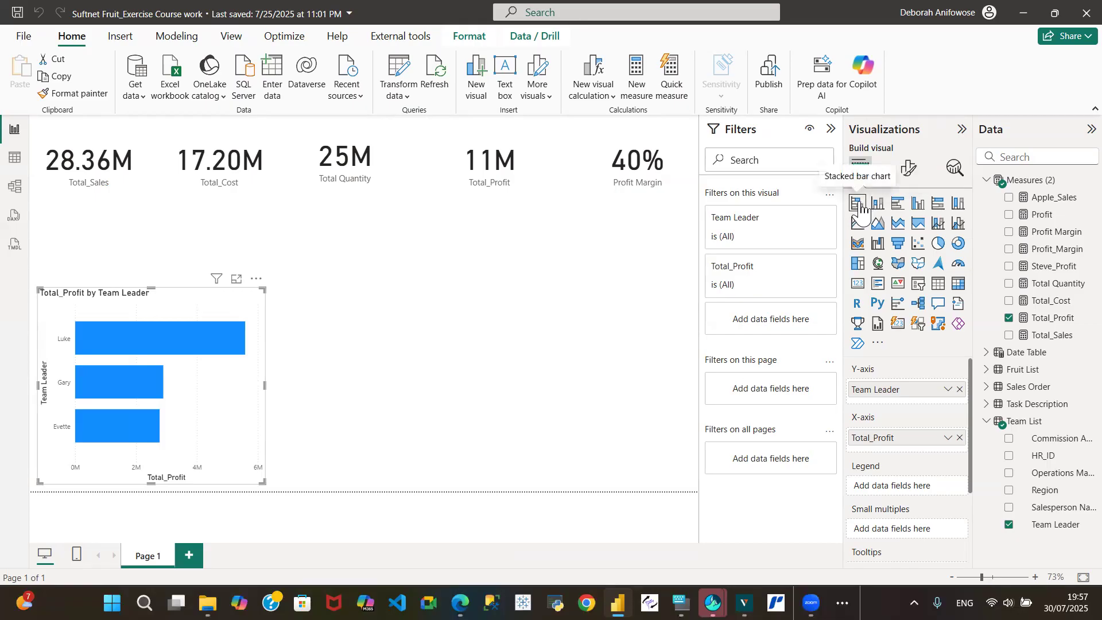
{"action": "left_click", "coordinate": [450, 322]}
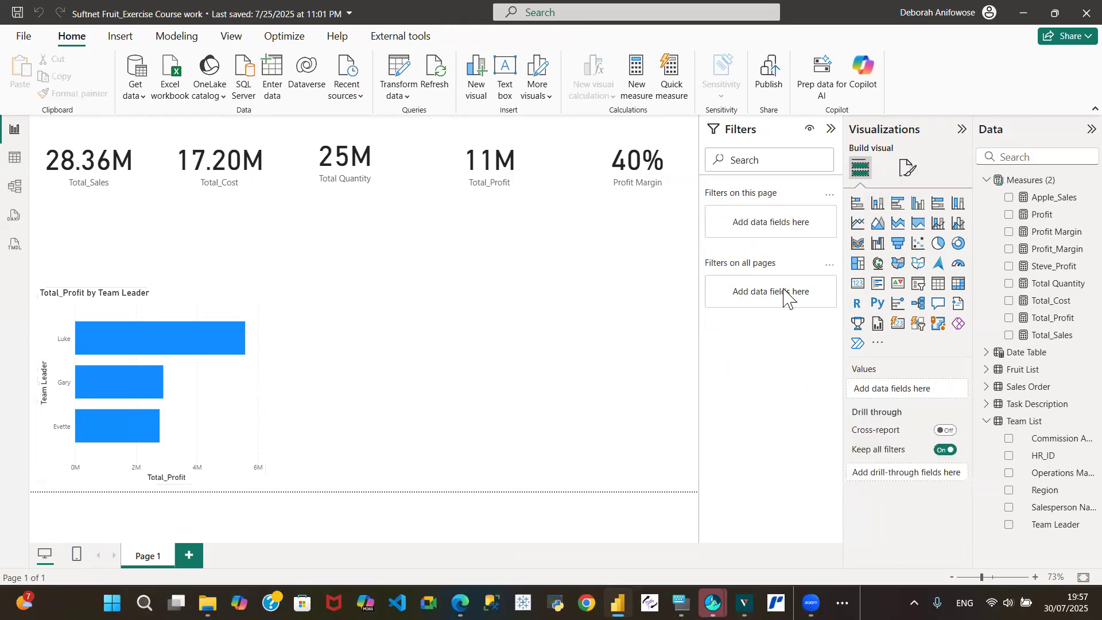
{"action": "left_click", "coordinate": [859, 207]}
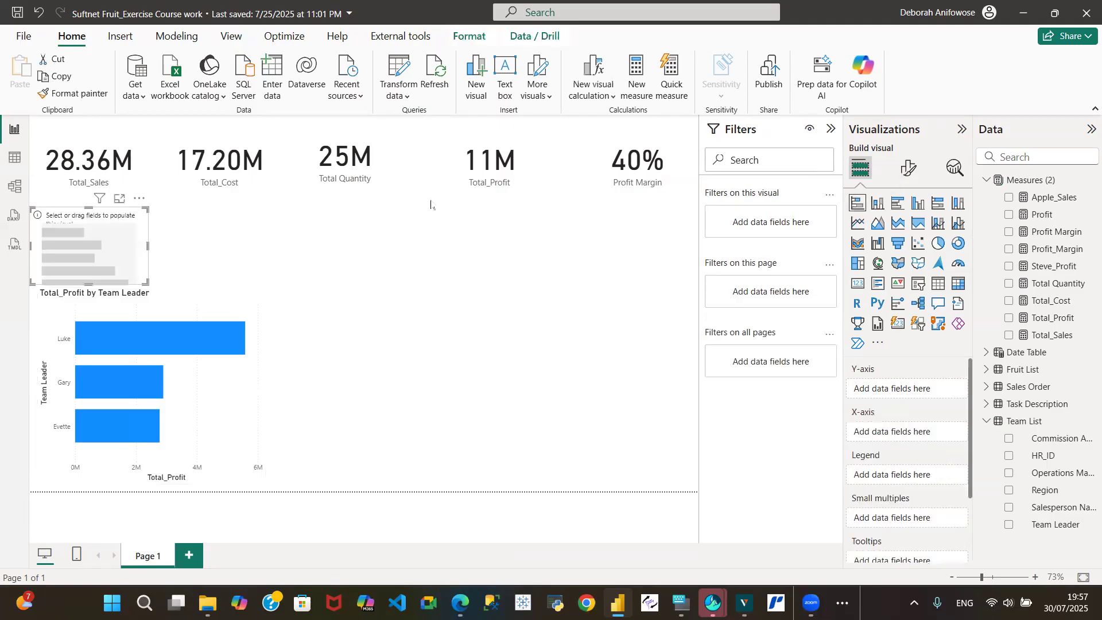
{"action": "left_click_drag", "start_coordinate": [95, 220], "coordinate": [506, 264]}
{"action": "left_click_drag", "start_coordinate": [499, 324], "coordinate": [511, 445]}
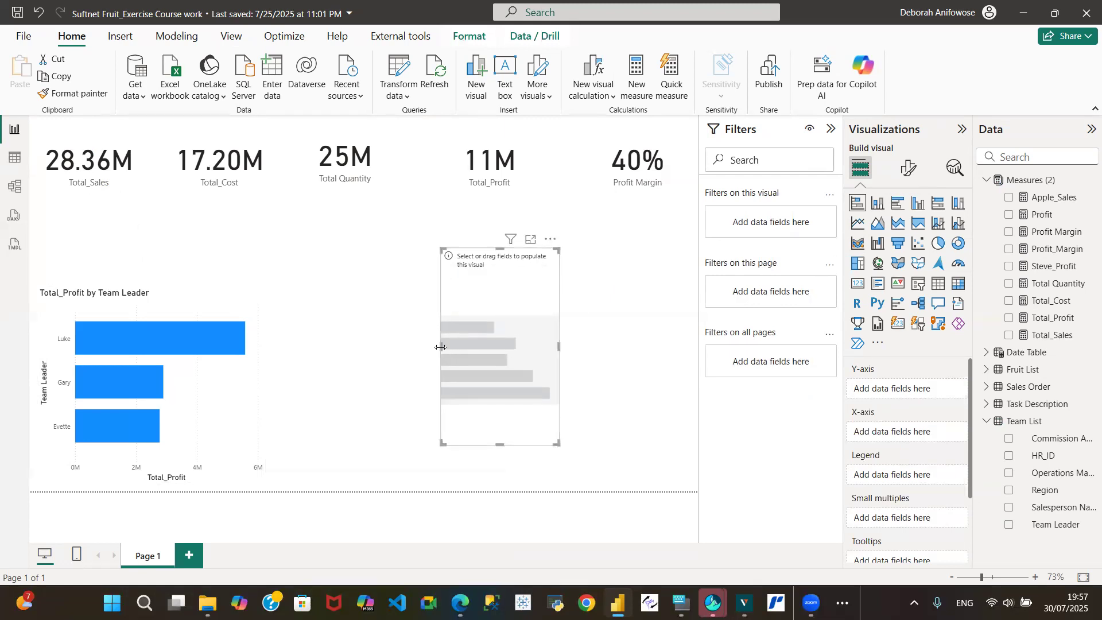
{"action": "left_click", "coordinate": [390, 352]}
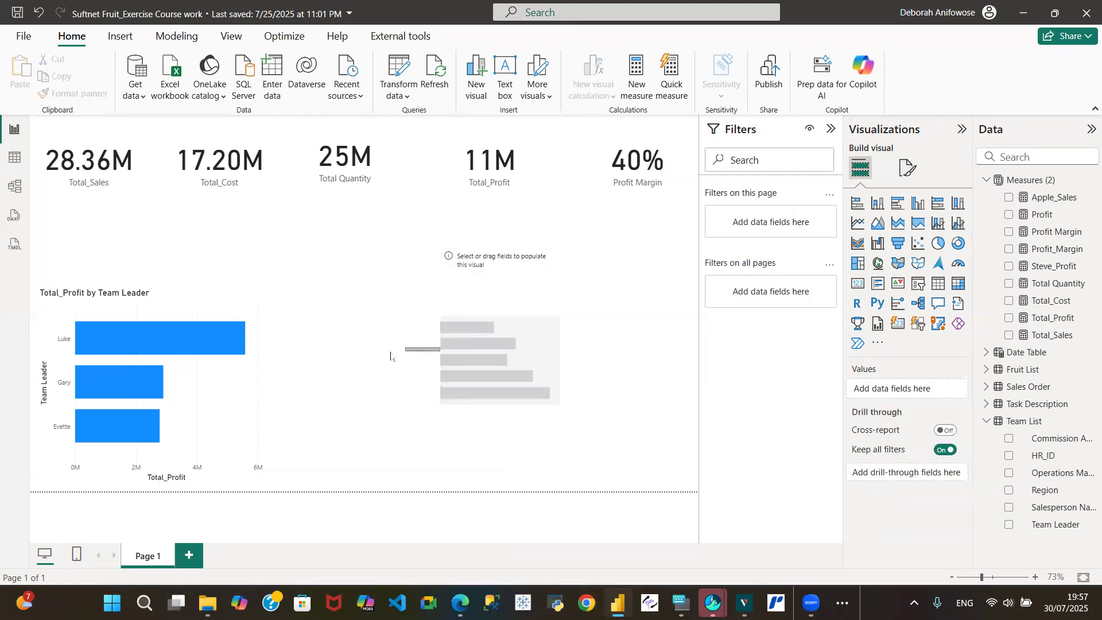
{"action": "left_click", "coordinate": [480, 284]}
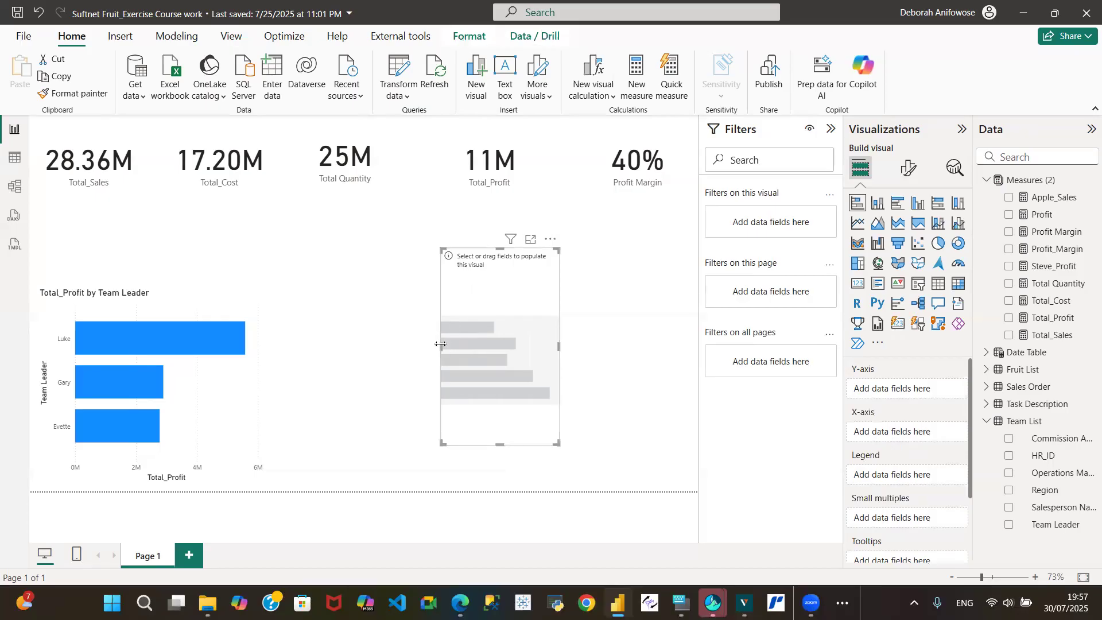
{"action": "left_click_drag", "start_coordinate": [421, 351], "coordinate": [348, 357]}
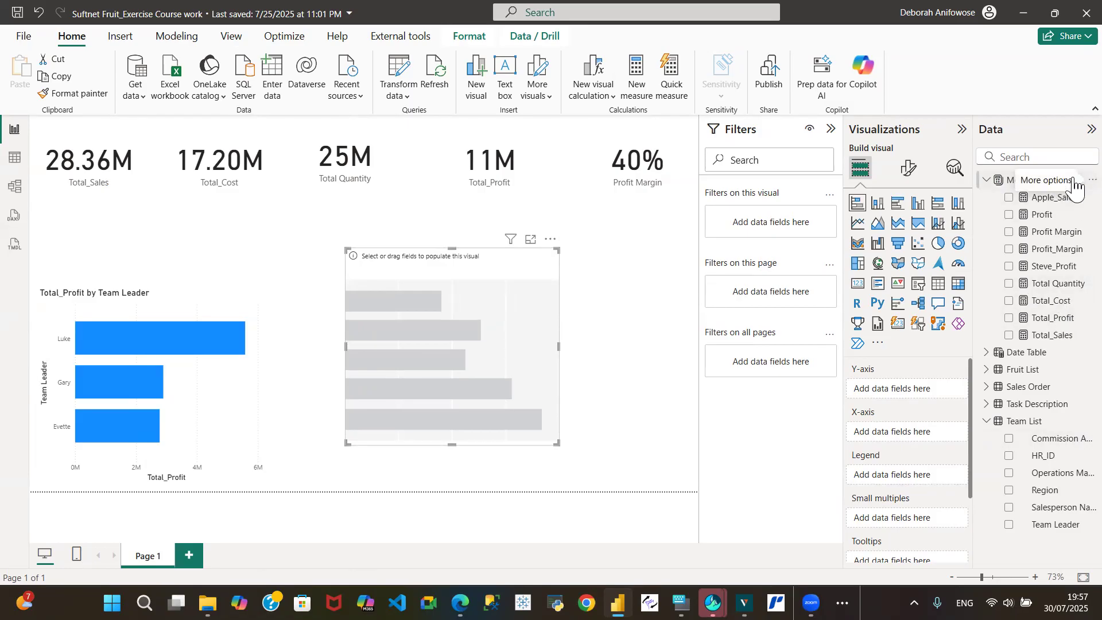
Step: Create a measure in the Measures table: Total Commission = SUM('Sales Order'[Commission Amount])
{"action": "left_click", "coordinate": [1091, 180]}
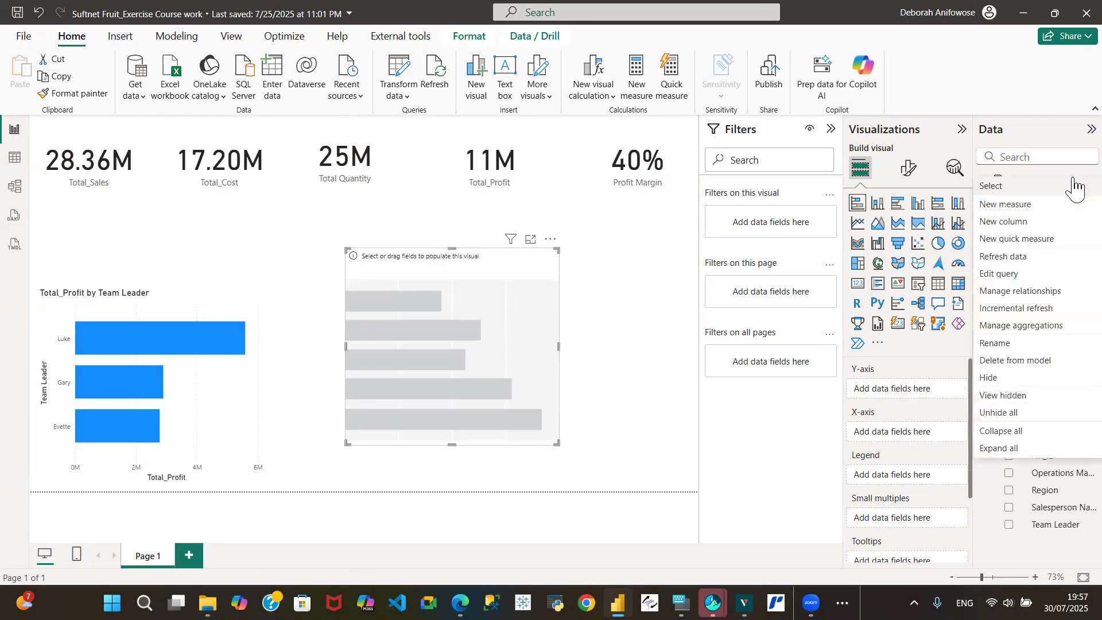
{"action": "left_click", "coordinate": [1015, 206]}
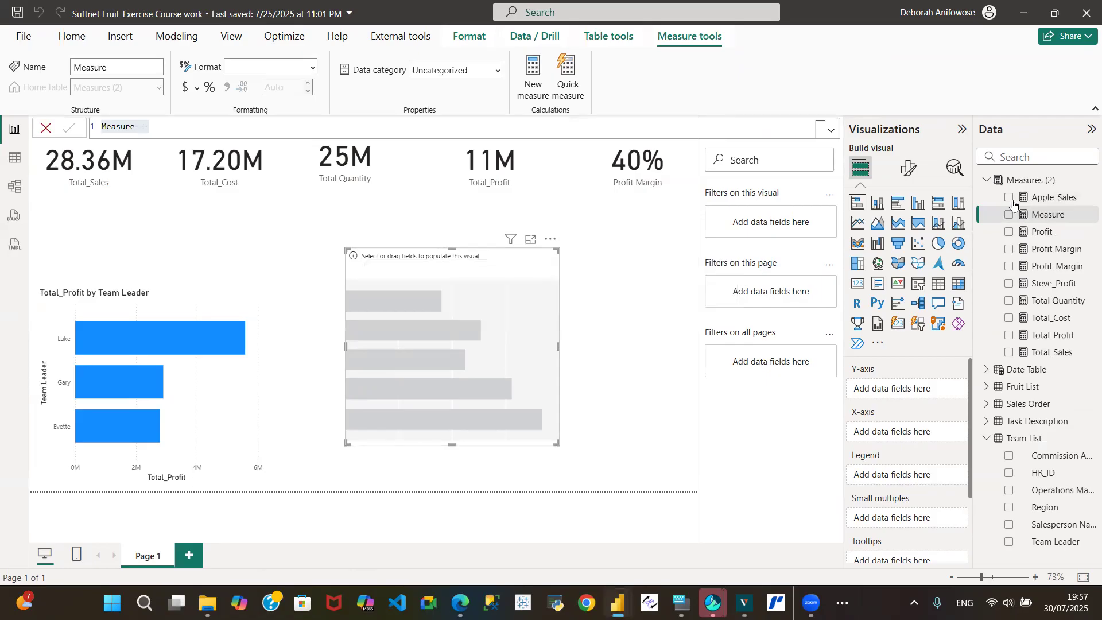
{"action": "type", "text": "1 Commissi"}
{"action": "key", "text": "BackSpace"}
{"action": "key", "text": "BackSpace"}
{"action": "key", "text": "BackSpace"}
{"action": "key", "text": "BackSpace"}
{"action": "key", "text": "BackSpace"}
{"action": "key", "text": "BackSpace"}
{"action": "key", "text": "BackSpace"}
{"action": "key", "text": "BackSpace"}
{"action": "key", "text": "BackSpace"}
{"action": "key", "text": "BackSpace"}
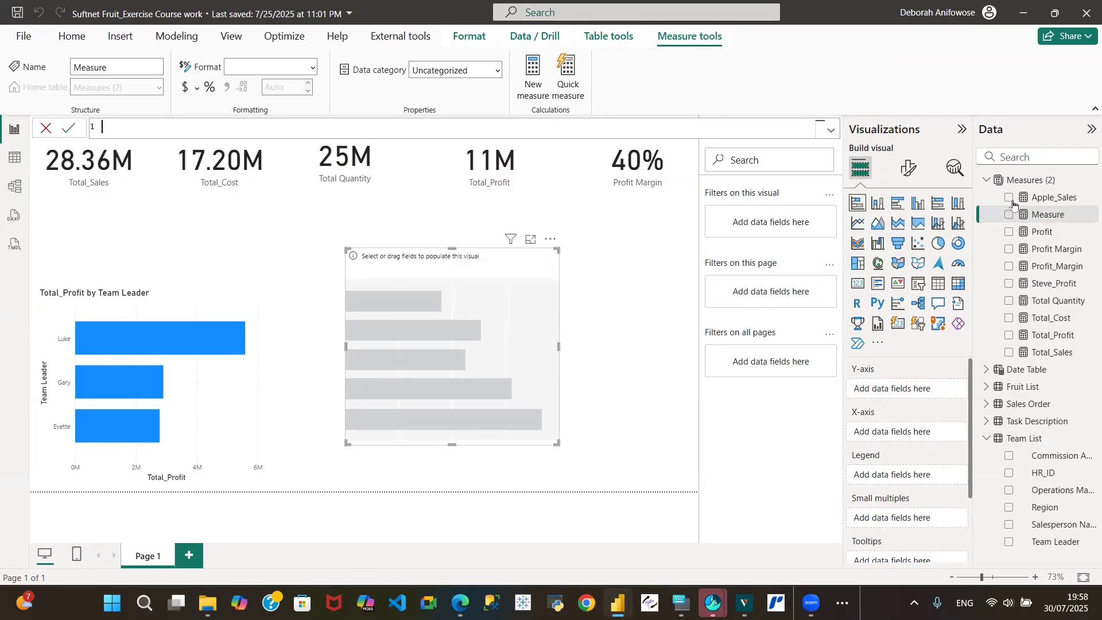
{"action": "type", "text": "Total Commission = sum"}
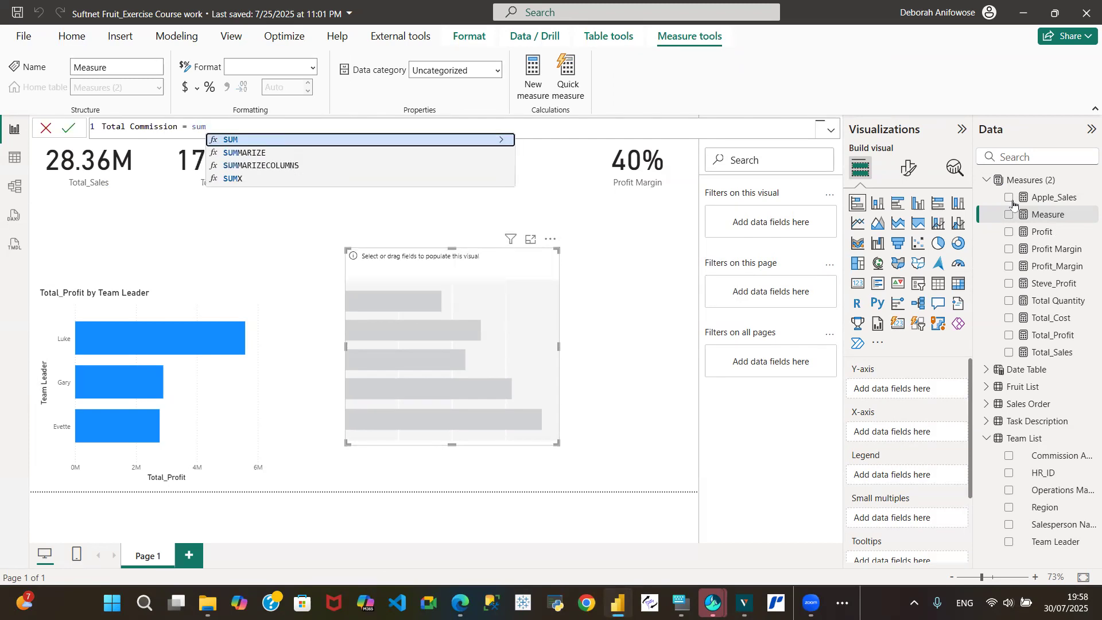
{"action": "key", "text": "Tab"}
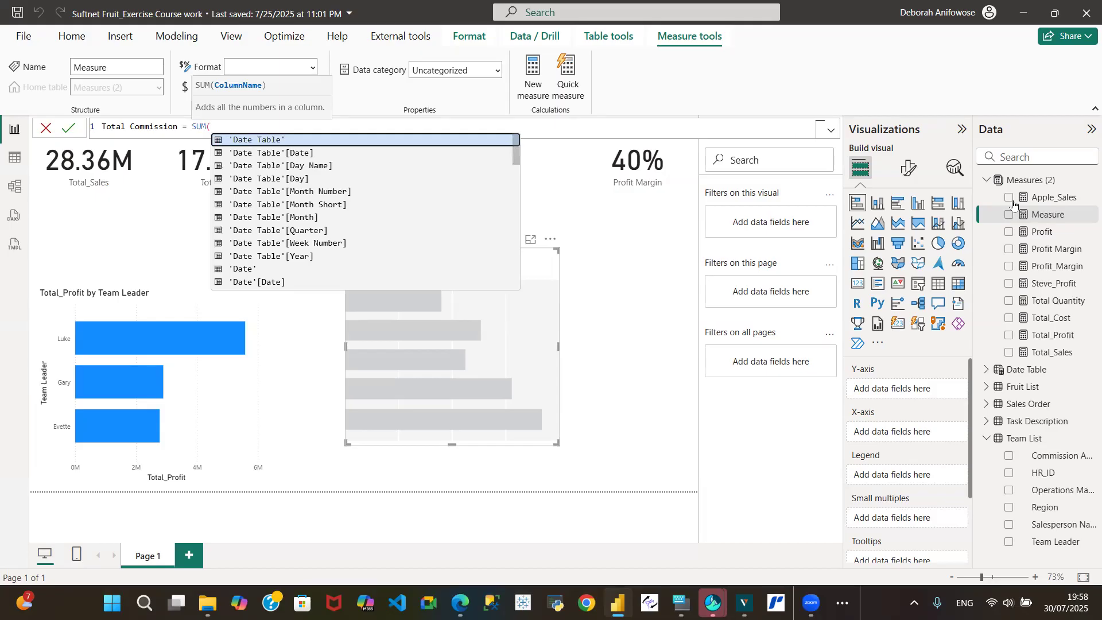
{"action": "type", "text": "sa"}
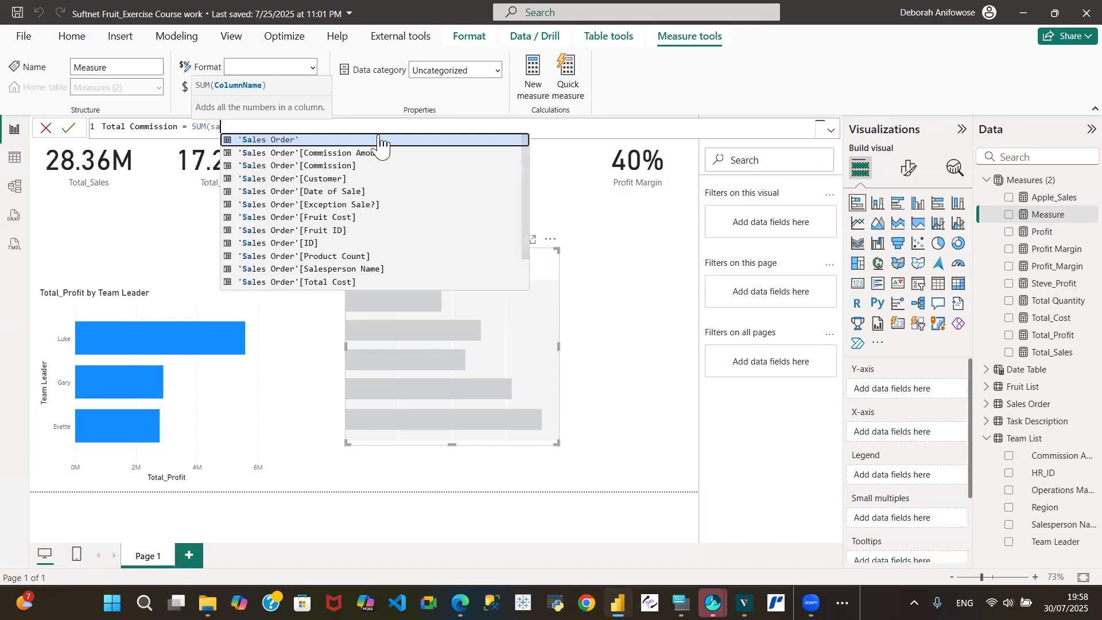
{"action": "left_click", "coordinate": [381, 154]}
{"action": "type", "text": ")"}
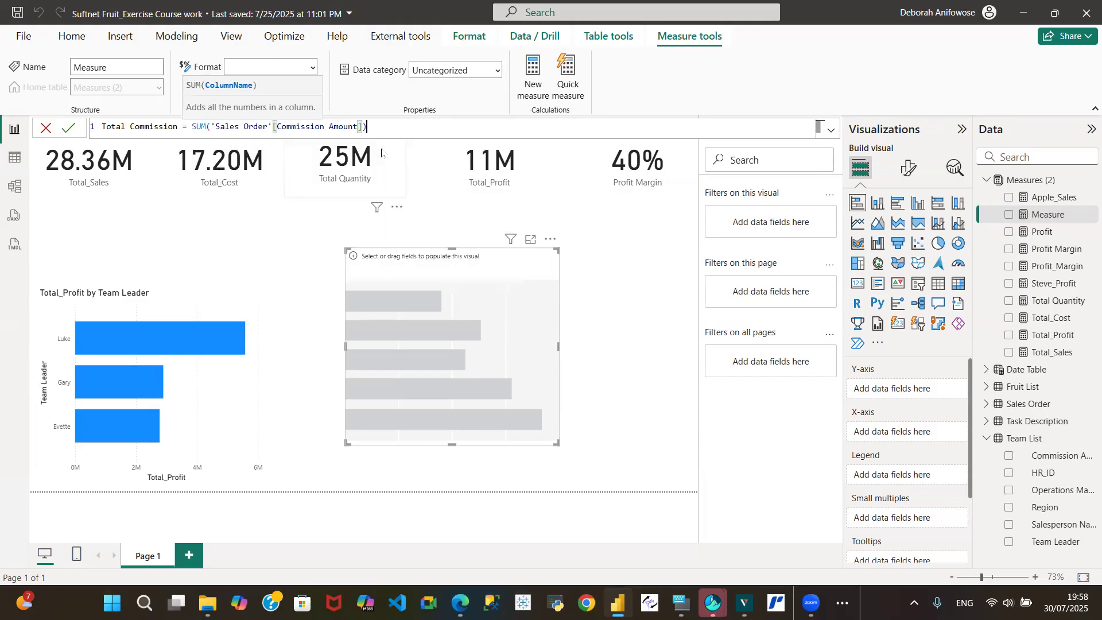
{"action": "left_click", "coordinate": [68, 136]}
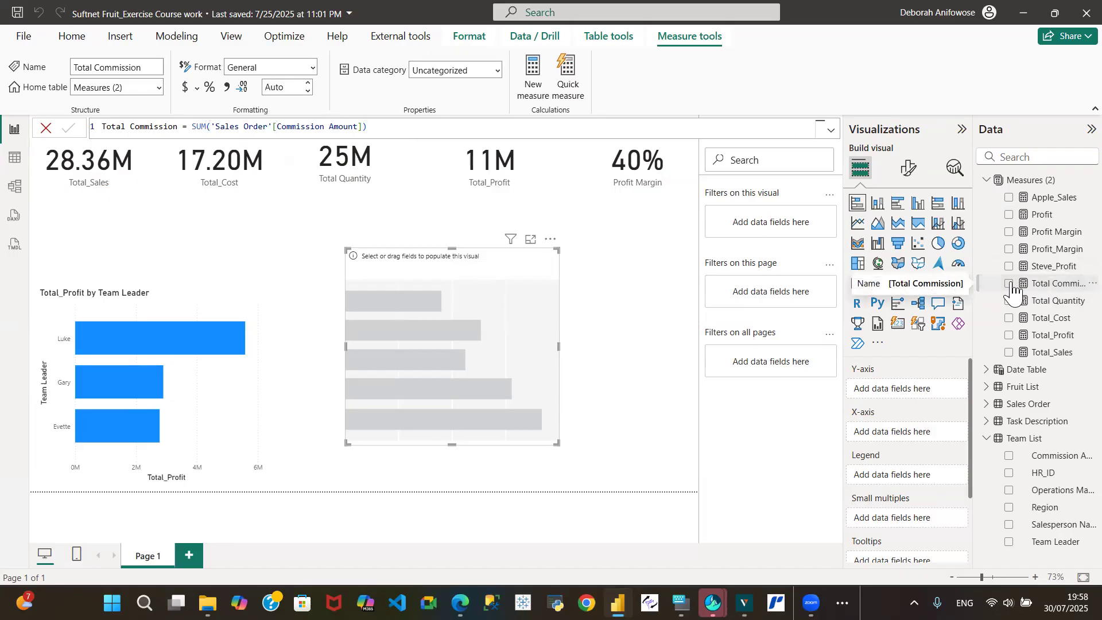
Step: Plot Total Commission by the Team List's Salesperson Name in the new bar chart and enlarge the chart
{"action": "left_click", "coordinate": [1010, 284]}
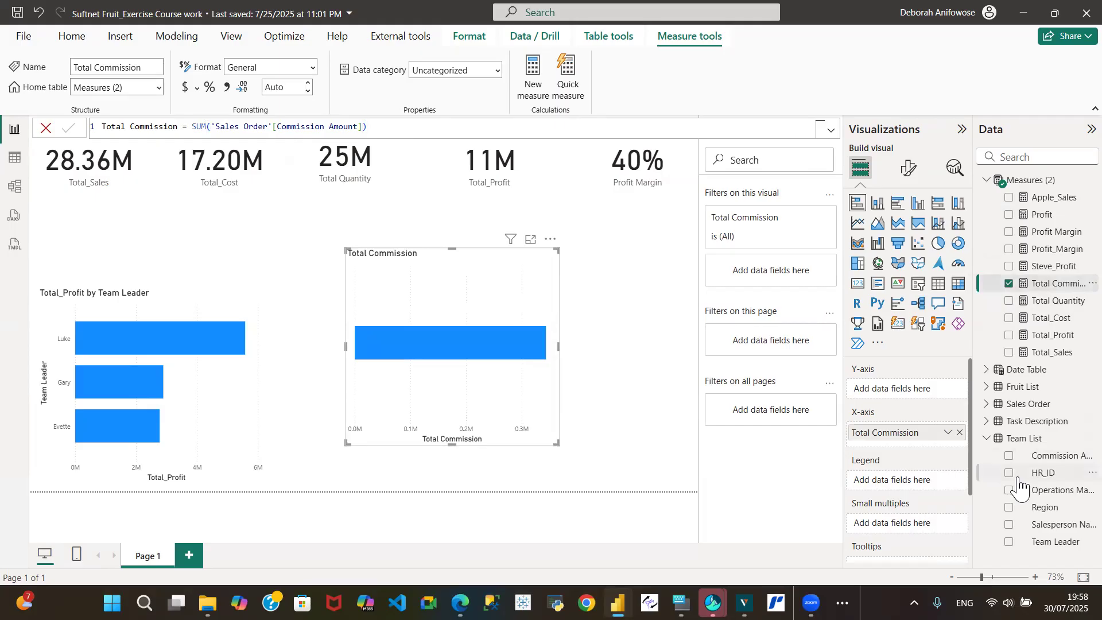
{"action": "left_click", "coordinate": [1009, 524]}
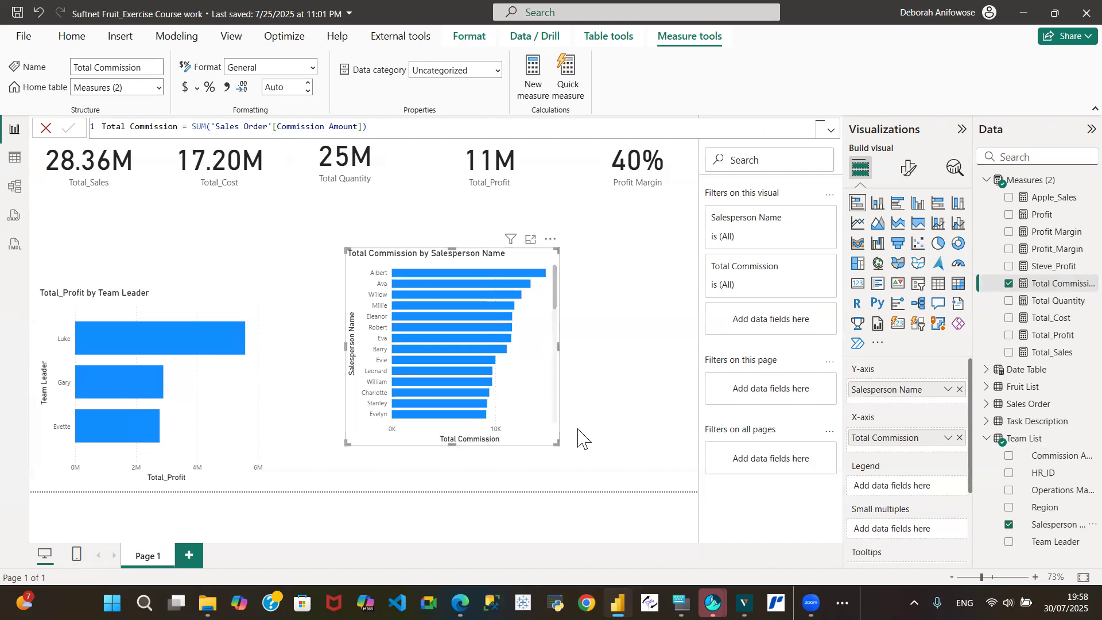
{"action": "left_click_drag", "start_coordinate": [557, 443], "coordinate": [629, 476]}
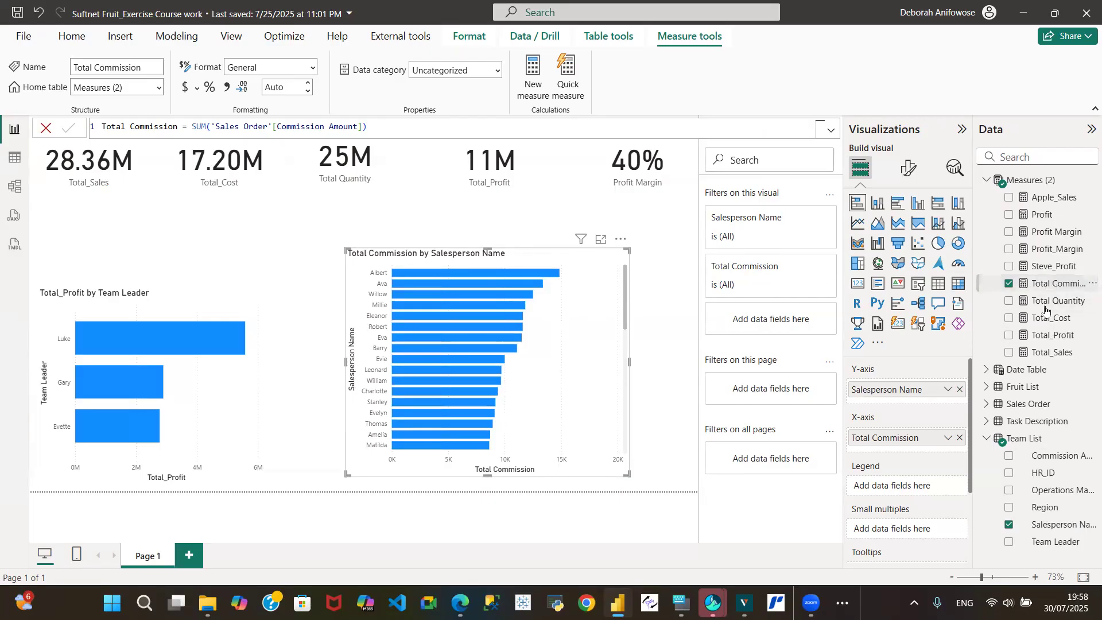
Step: Add Total_Profit as a filter on the commission chart and apply the condition is greater than 1000
{"action": "left_click_drag", "start_coordinate": [1052, 339], "coordinate": [791, 317]}
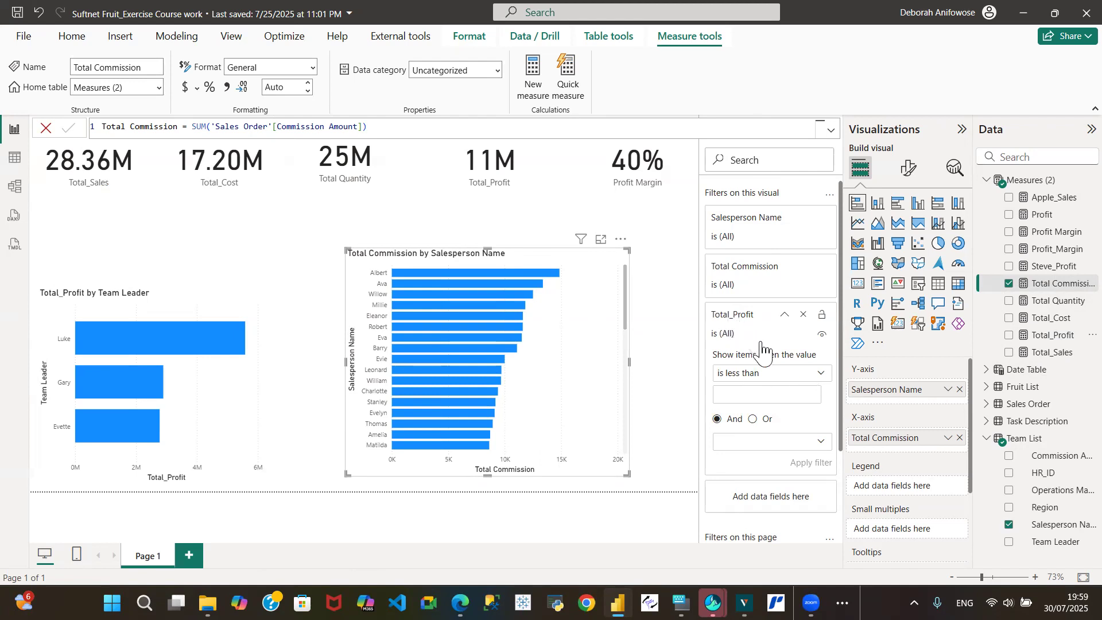
{"action": "left_click", "coordinate": [821, 376]}
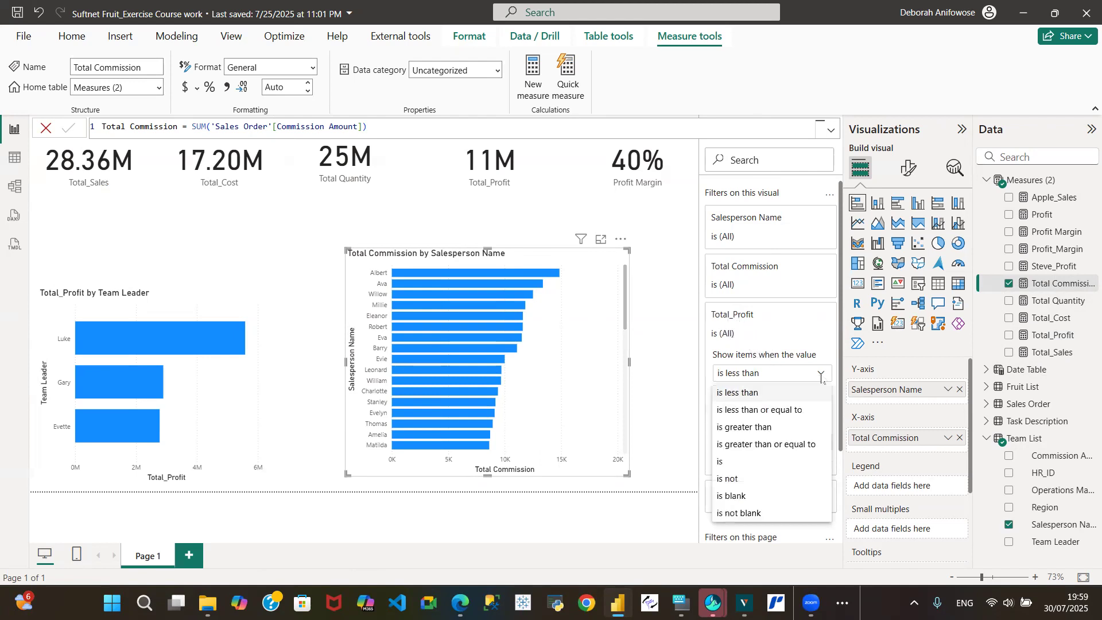
{"action": "left_click", "coordinate": [765, 427]}
{"action": "left_click", "coordinate": [746, 395]}
{"action": "type", "text": "1000"}
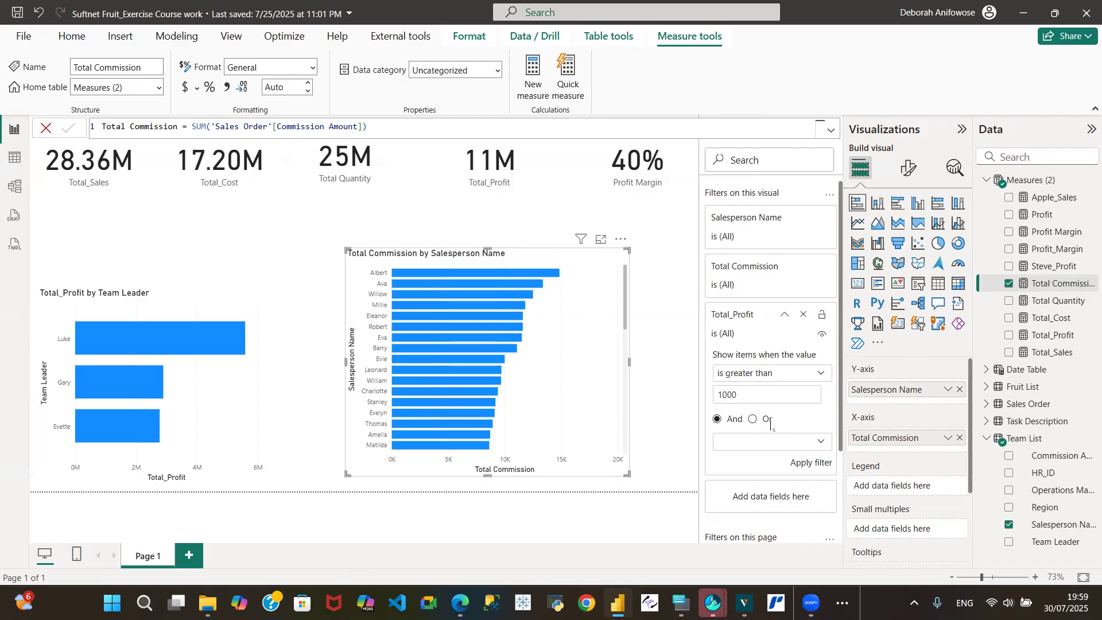
{"action": "left_click", "coordinate": [815, 465]}
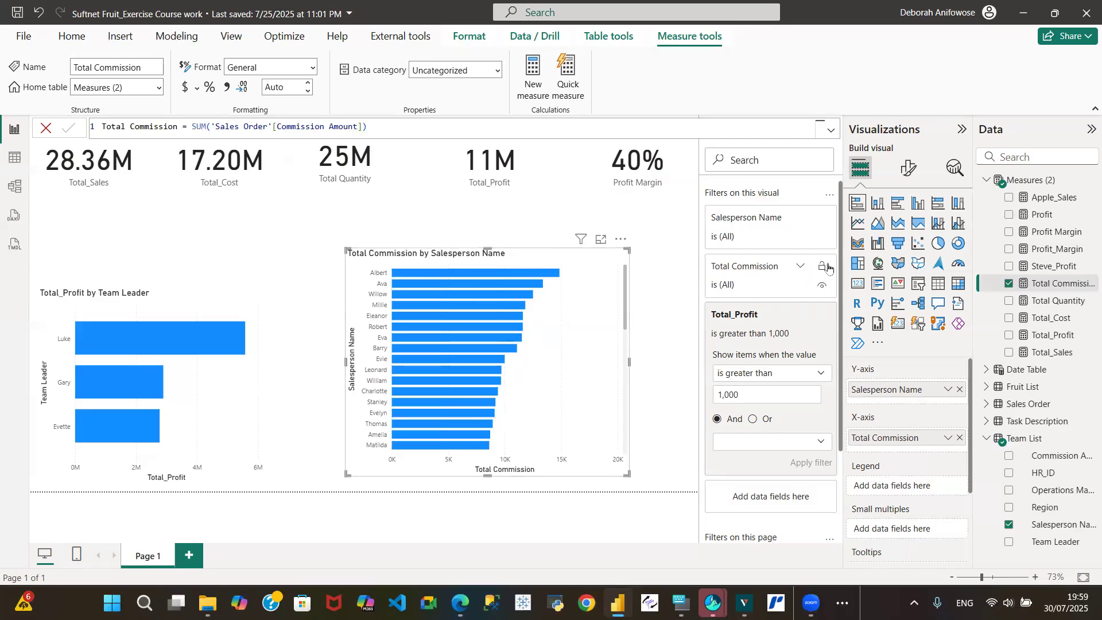
{"action": "left_click", "coordinate": [800, 267]}
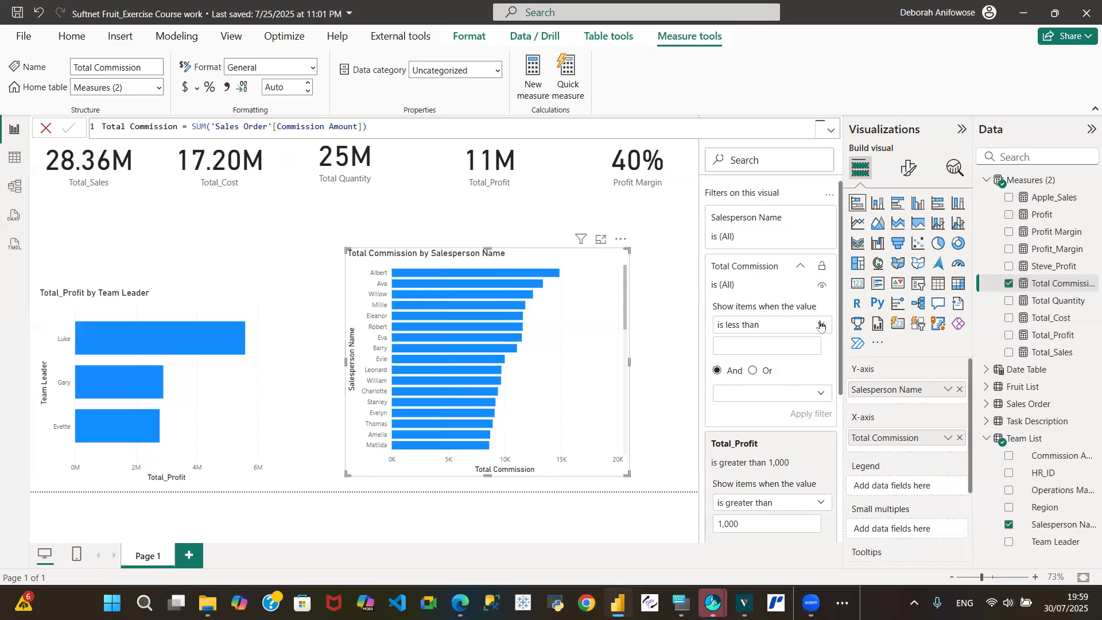
{"action": "left_click", "coordinate": [794, 268]}
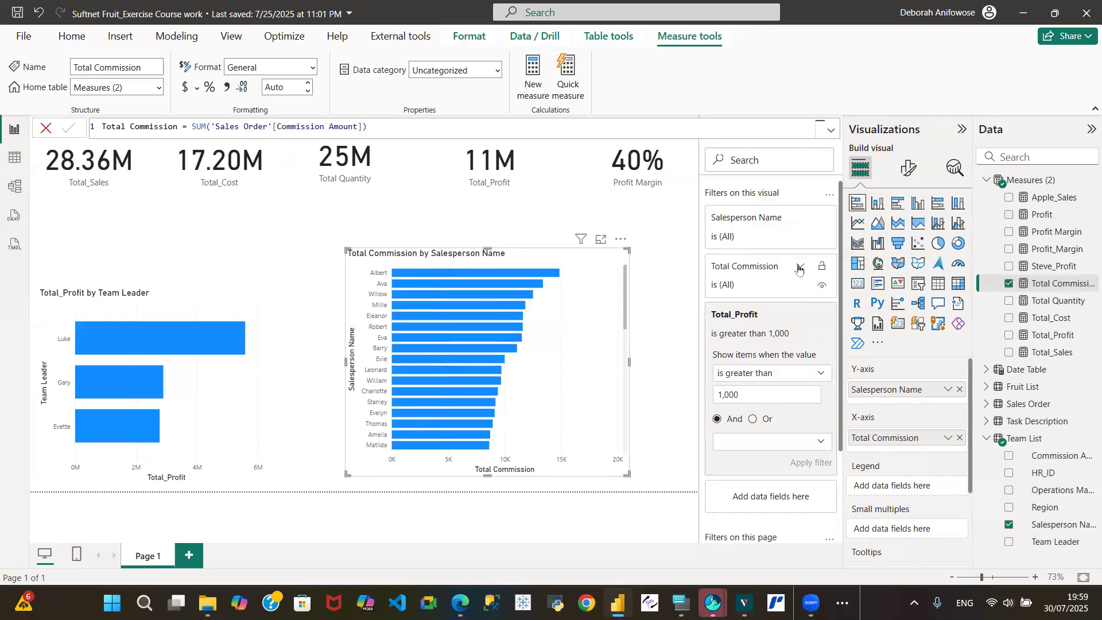
{"action": "left_click", "coordinate": [799, 268]}
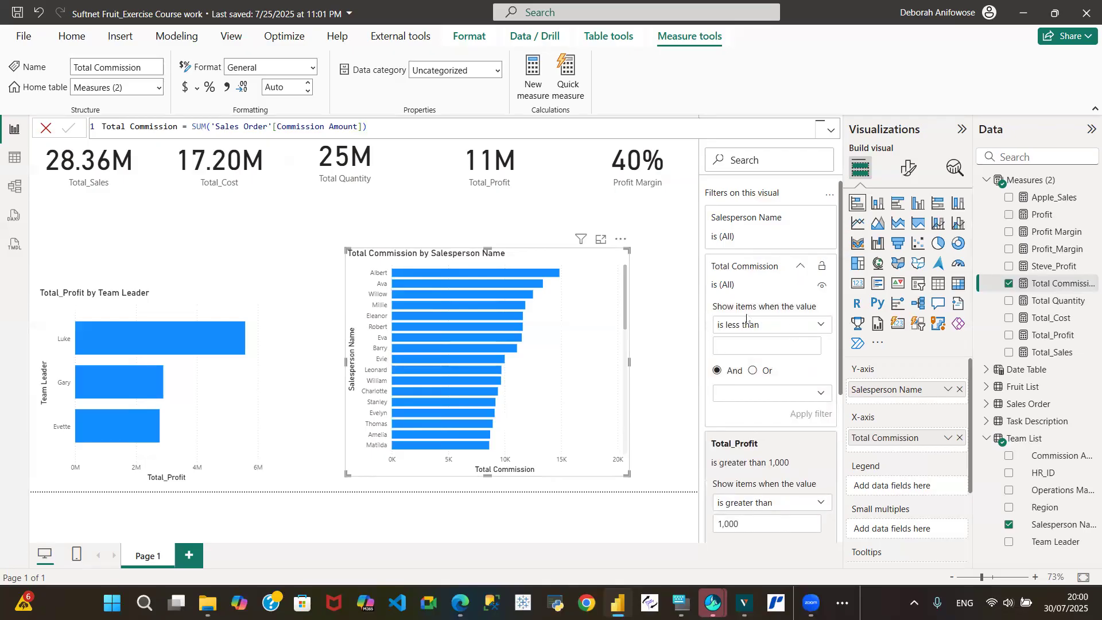
{"action": "left_click", "coordinate": [822, 325]}
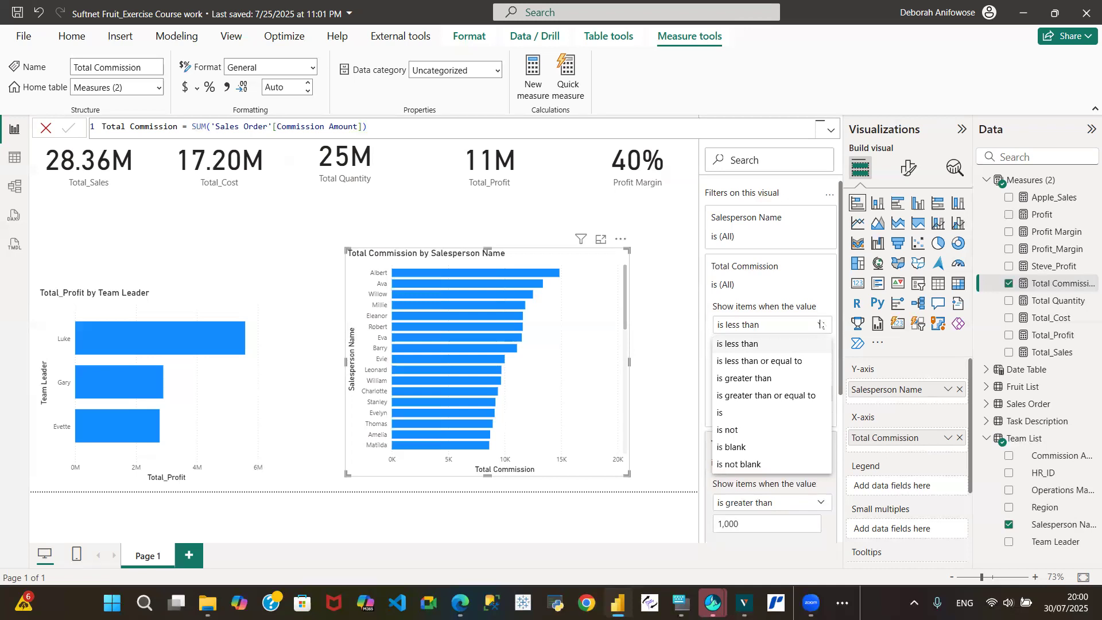
{"action": "left_click", "coordinate": [663, 262]}
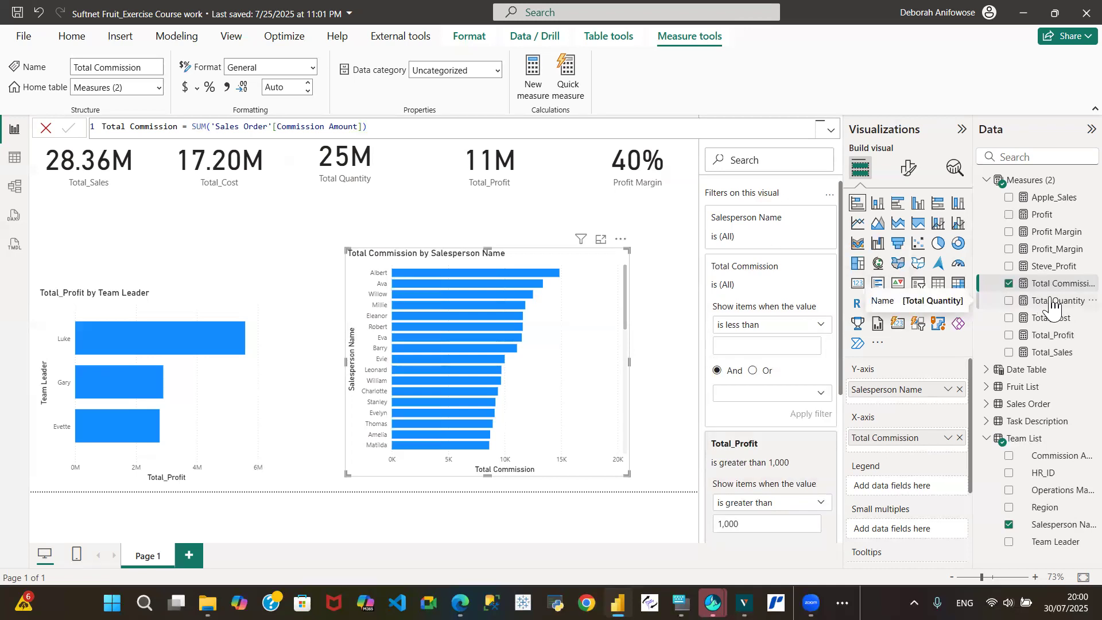
Step: Try a second Total Commission filter on the chart with the is greater than condition, and remove it again
{"action": "left_click_drag", "start_coordinate": [1062, 290], "coordinate": [803, 346]}
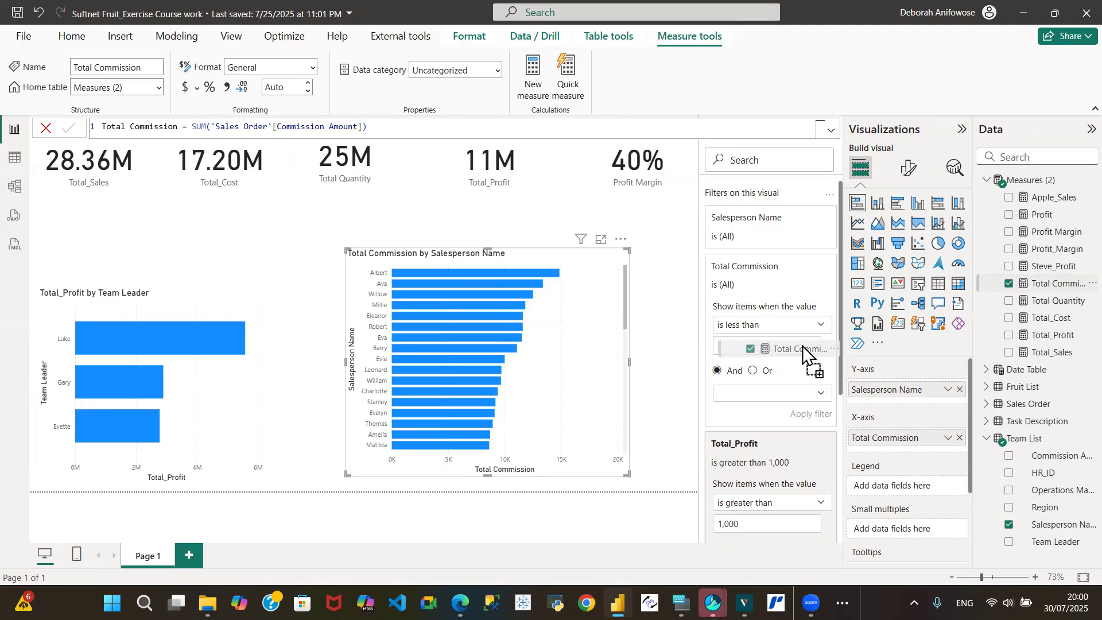
{"action": "left_click_drag", "start_coordinate": [802, 345], "coordinate": [870, 393]}
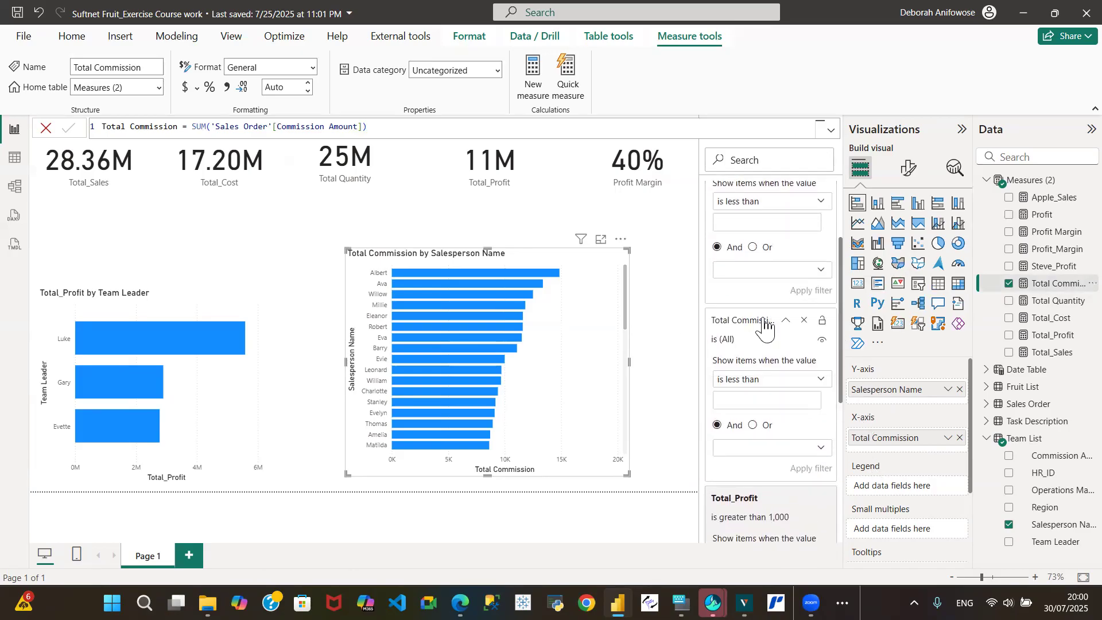
{"action": "left_click", "coordinate": [821, 381]}
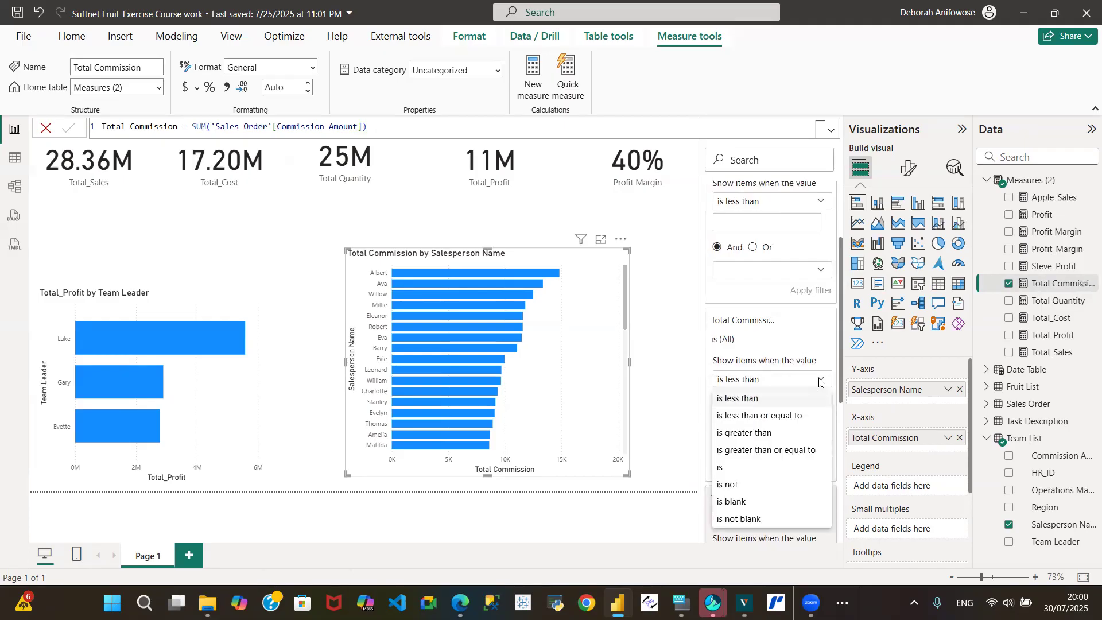
{"action": "left_click", "coordinate": [753, 435]}
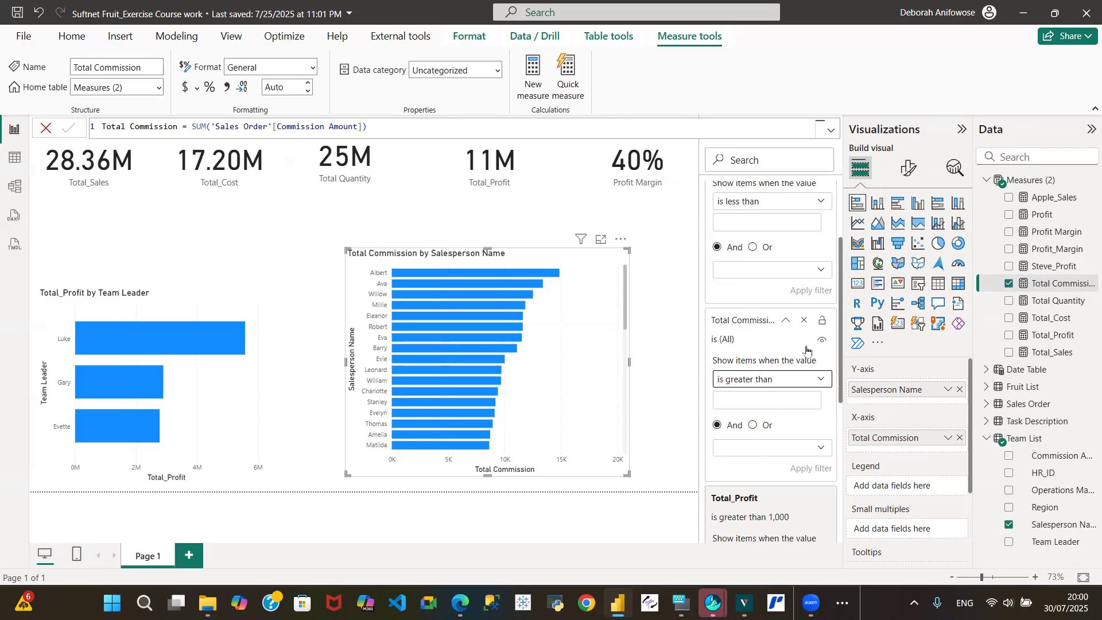
{"action": "left_click", "coordinate": [804, 321]}
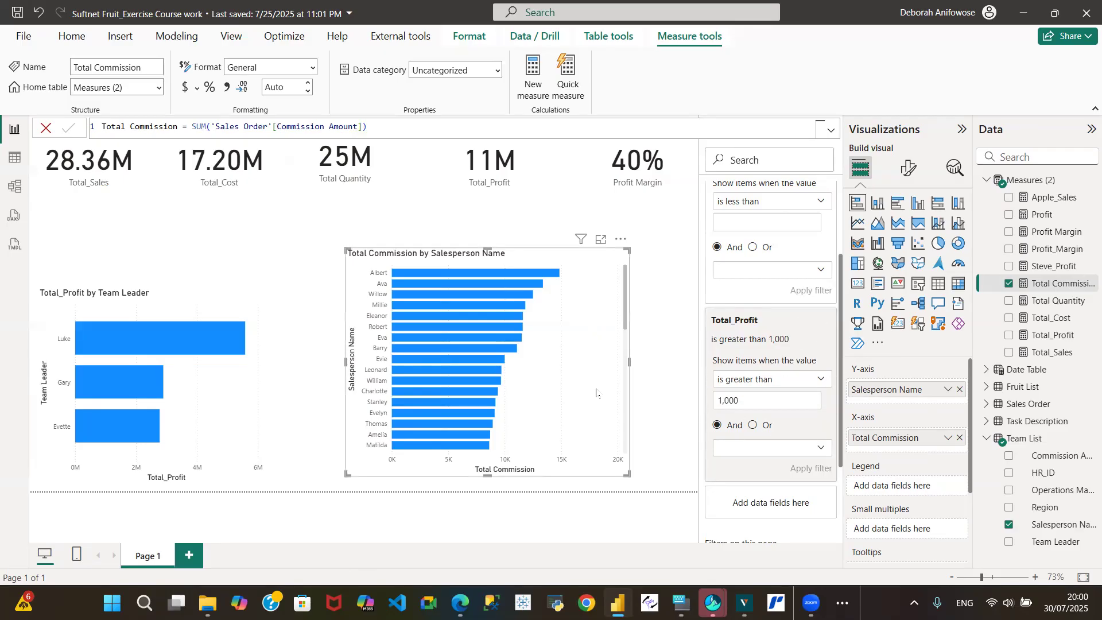
{"action": "left_click", "coordinate": [621, 240]}
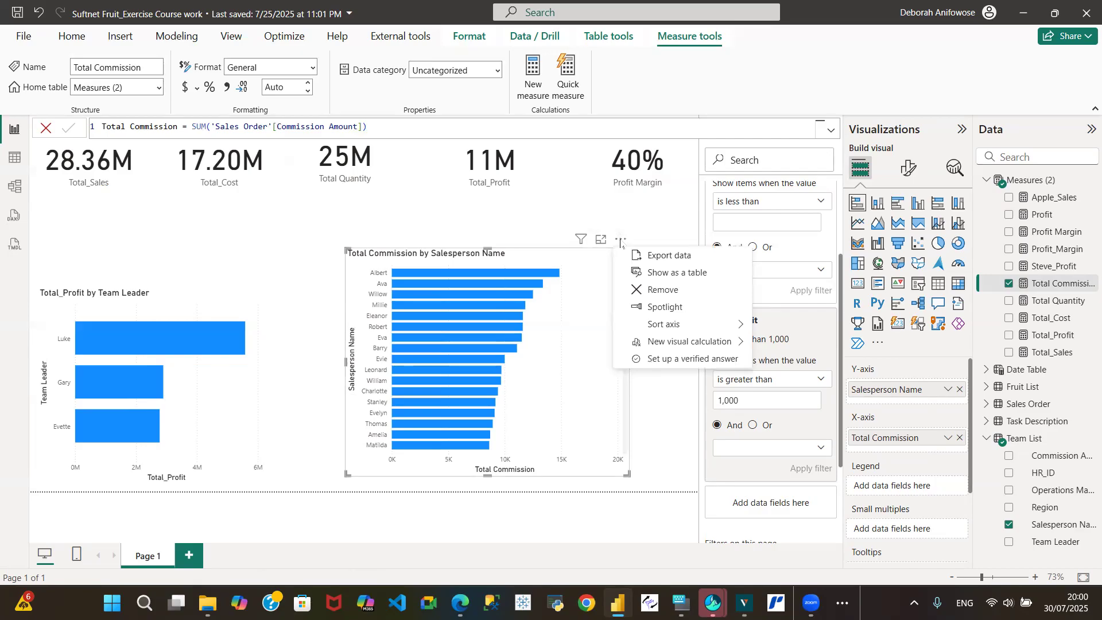
{"action": "left_click", "coordinate": [543, 260]}
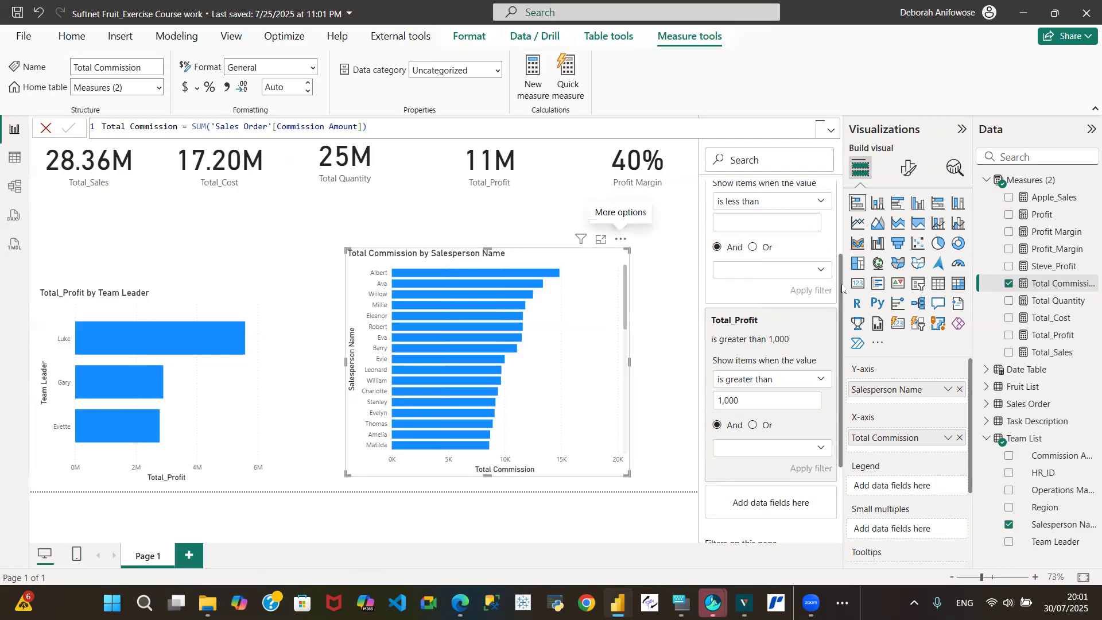
{"action": "left_click_drag", "start_coordinate": [841, 284], "coordinate": [841, 201]}
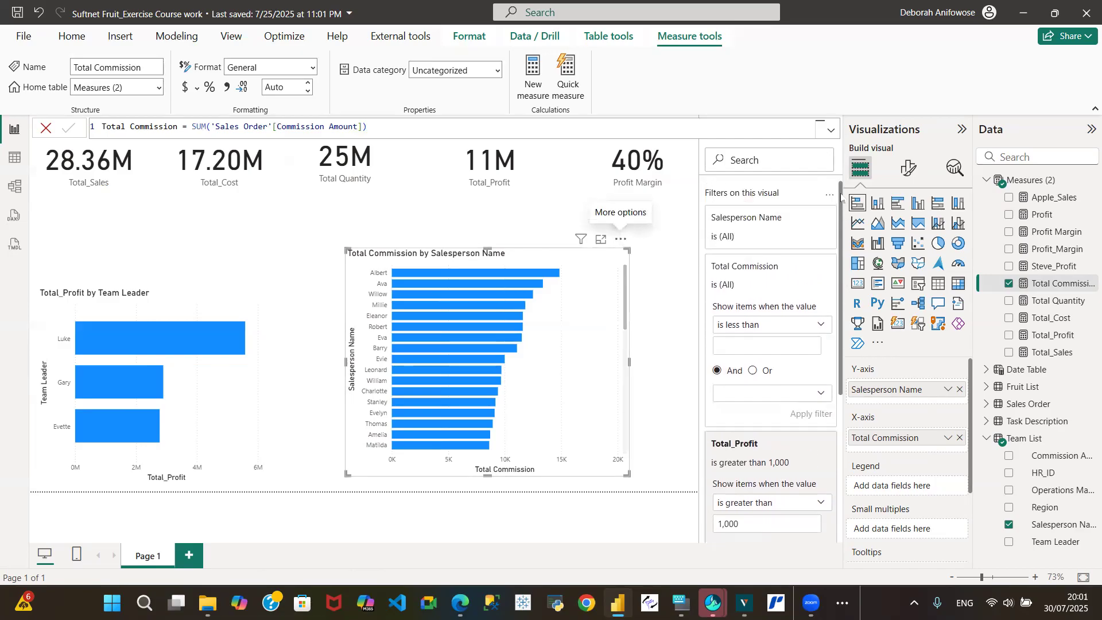
Step: Apply a Top N filter on Salesperson Name showing the top 5 by Total Commission, and move the chart down beside the Total_Profit chart
{"action": "left_click", "coordinate": [798, 221]}
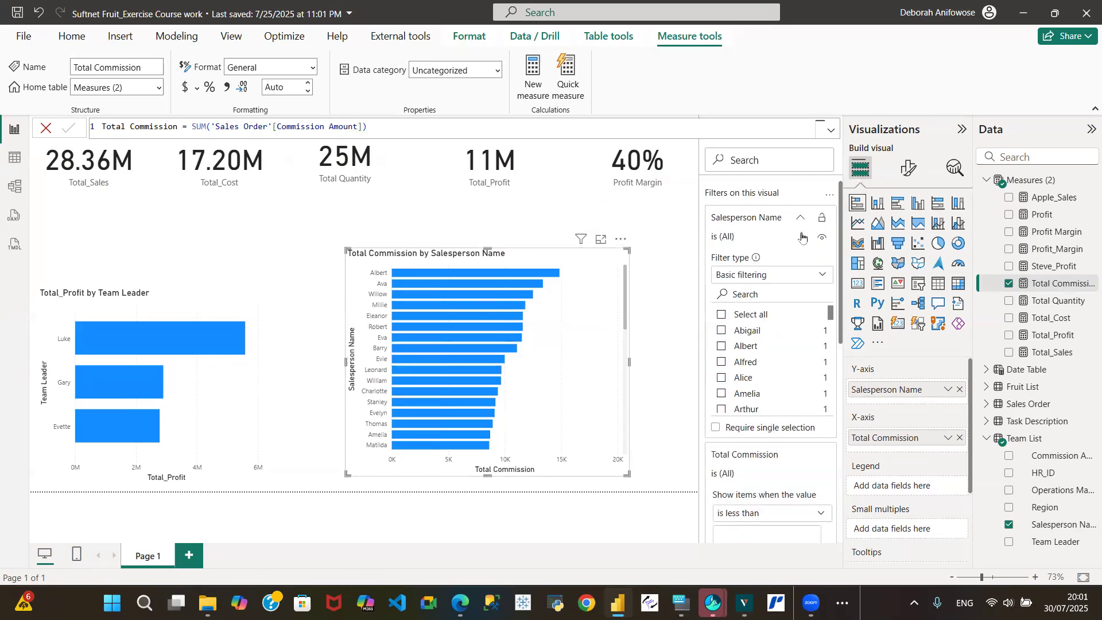
{"action": "left_click", "coordinate": [824, 276]}
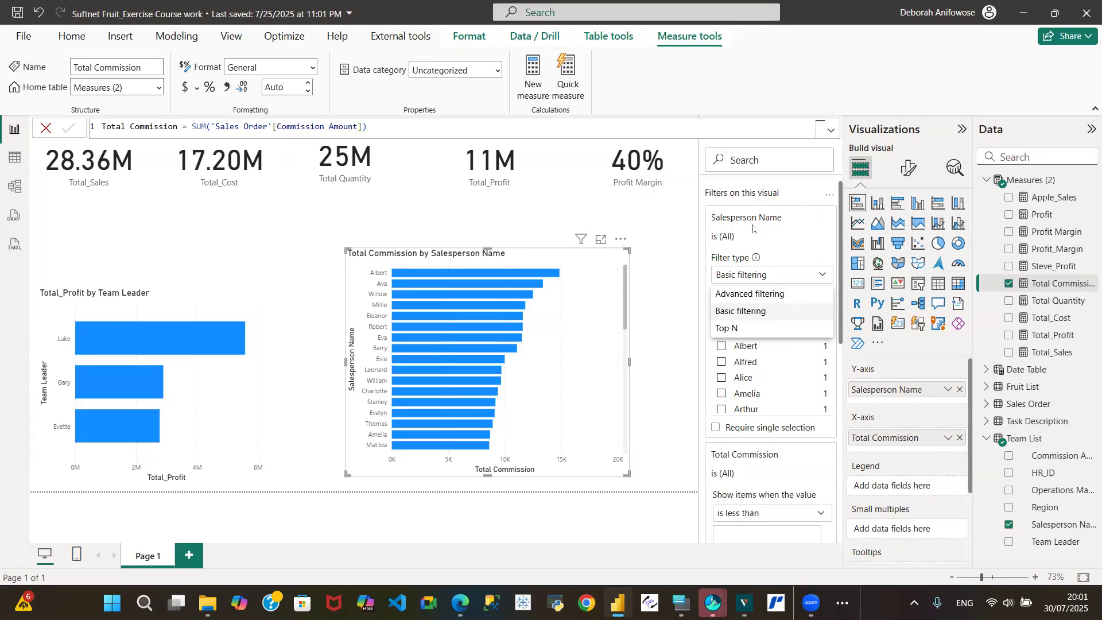
{"action": "left_click", "coordinate": [745, 331]}
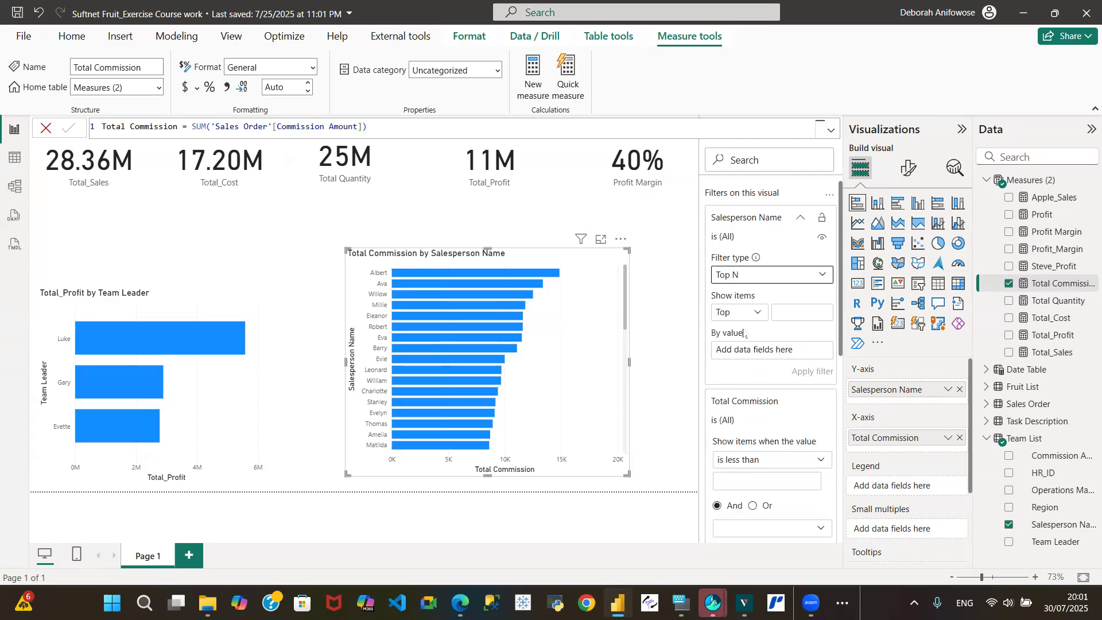
{"action": "left_click", "coordinate": [803, 314]}
{"action": "type", "text": "5"}
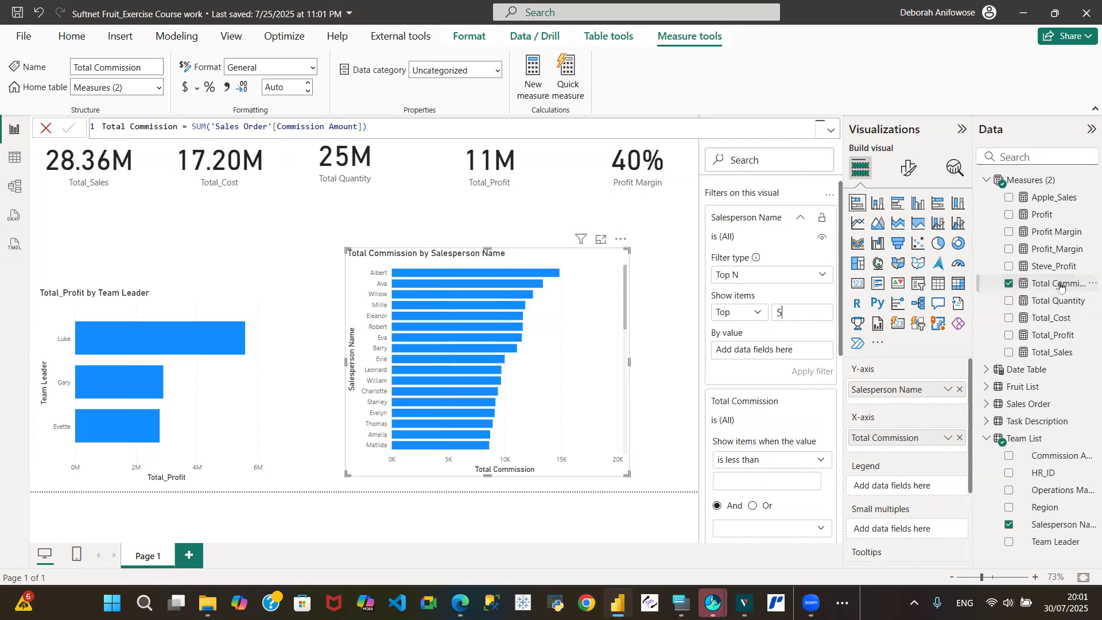
{"action": "left_click_drag", "start_coordinate": [1061, 287], "coordinate": [793, 346]}
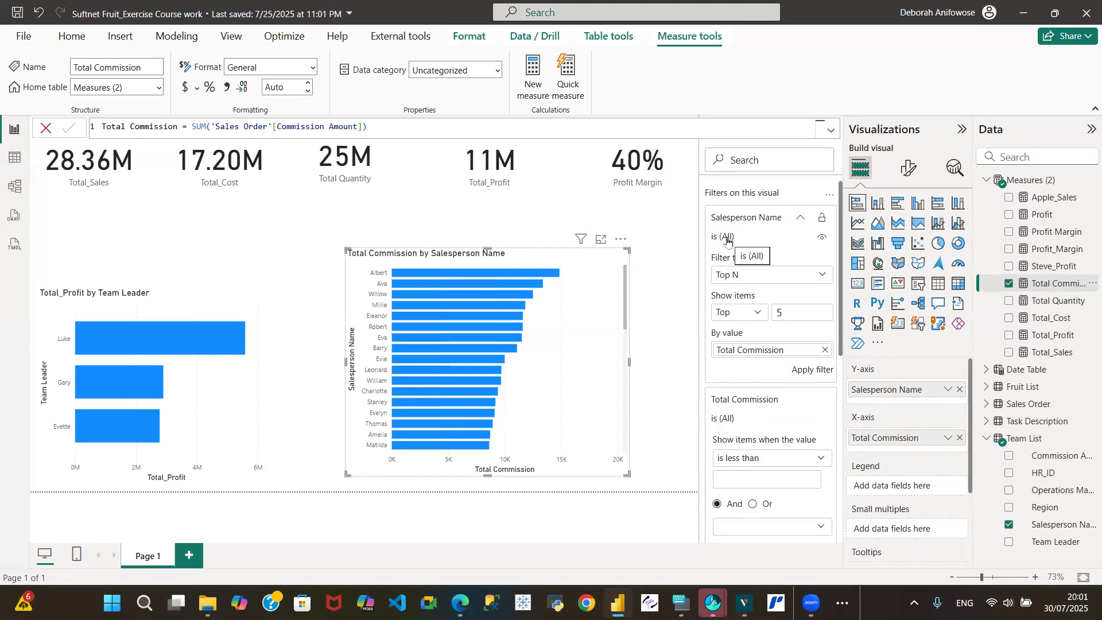
{"action": "left_click", "coordinate": [822, 275]}
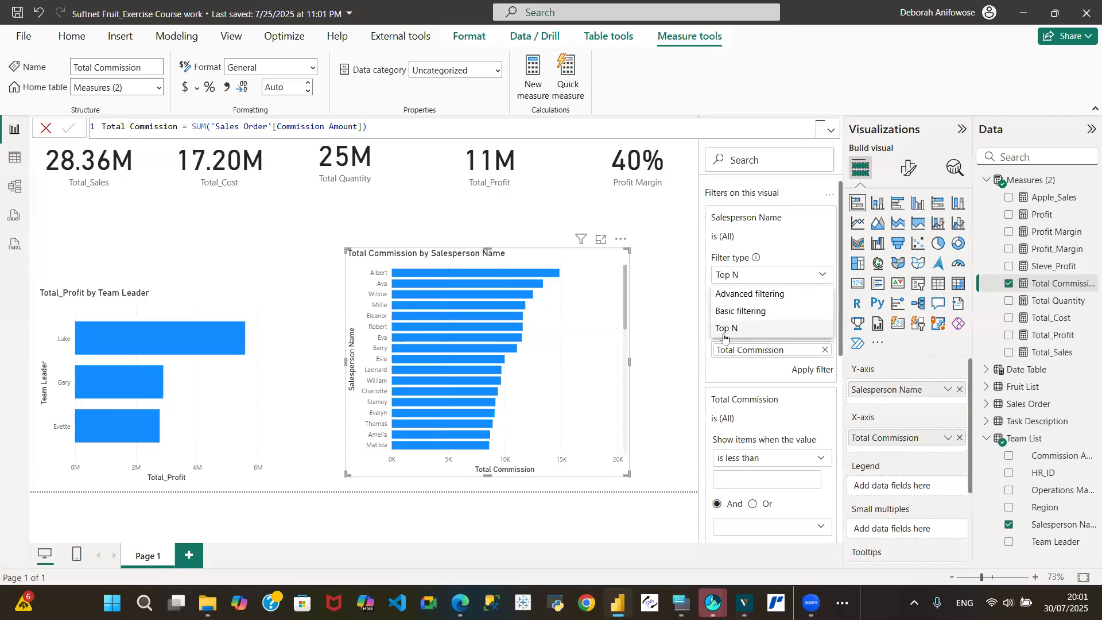
{"action": "left_click", "coordinate": [749, 330]}
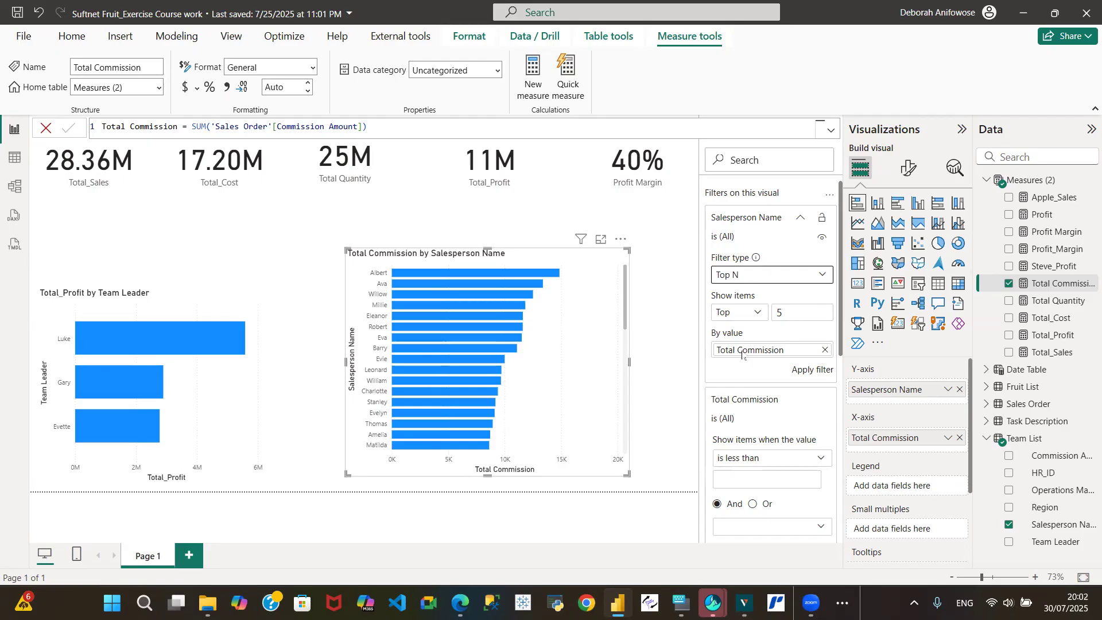
{"action": "left_click", "coordinate": [820, 374]}
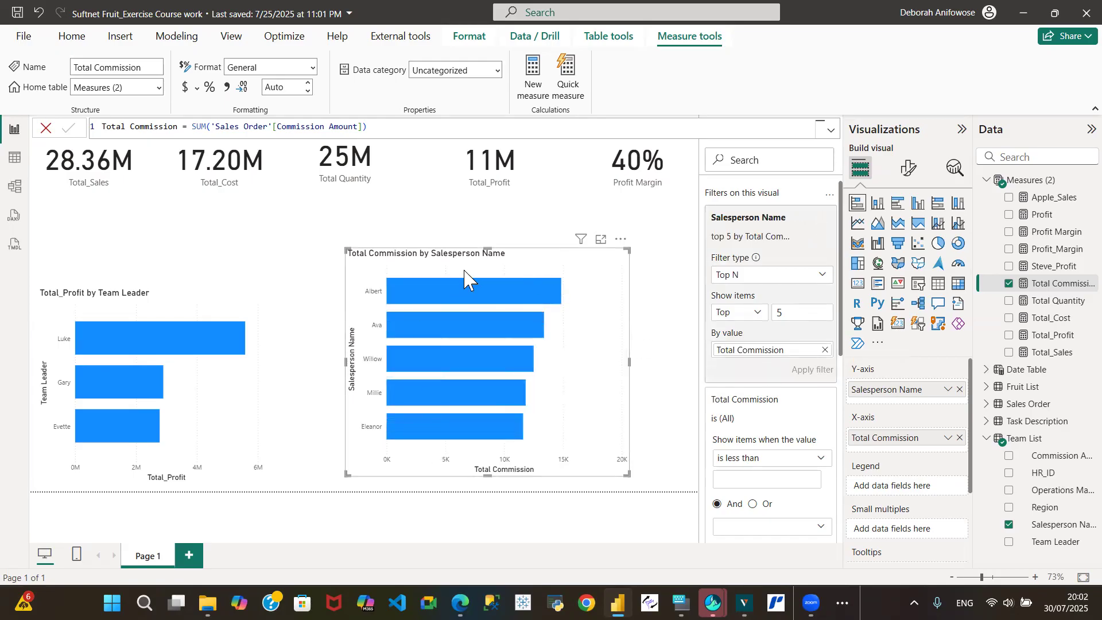
{"action": "left_click_drag", "start_coordinate": [454, 255], "coordinate": [430, 291]}
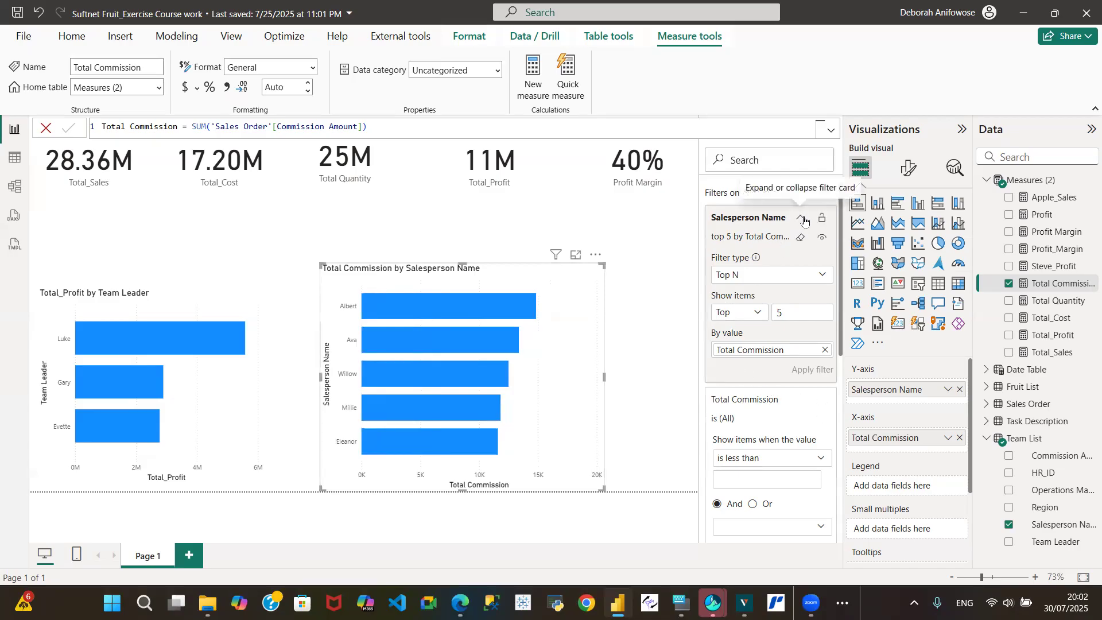
{"action": "left_click", "coordinate": [803, 220]}
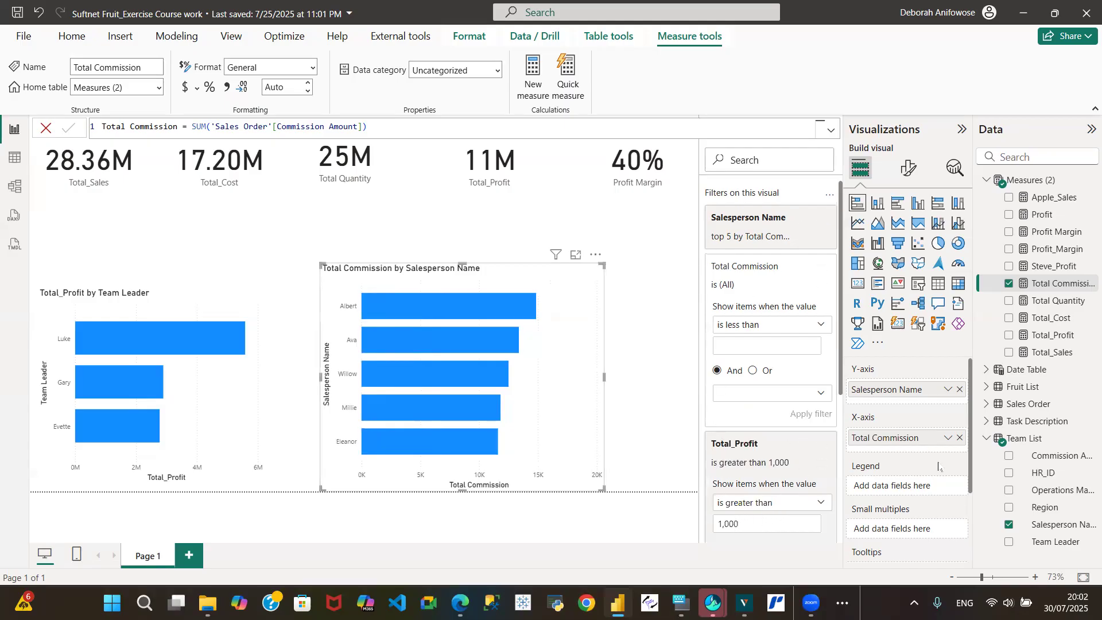
Step: Add the Sales Order table's Exception Sale? field as a filter on the commission chart
{"action": "left_click", "coordinate": [987, 405]}
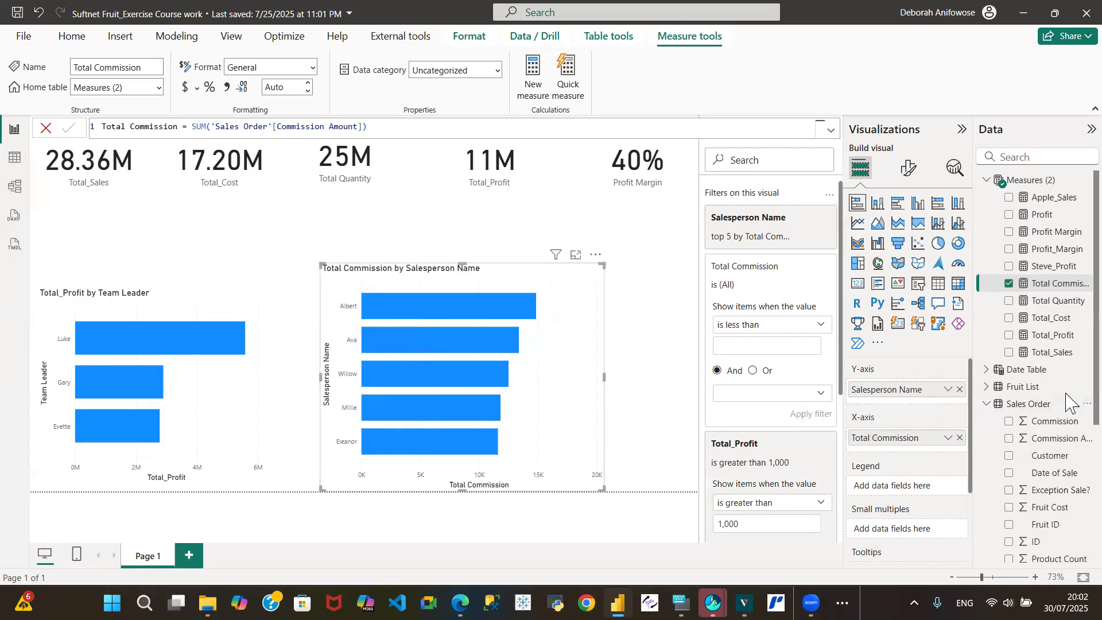
{"action": "scroll", "coordinate": [1066, 402], "scroll_direction": "down", "scroll_amount": 5}
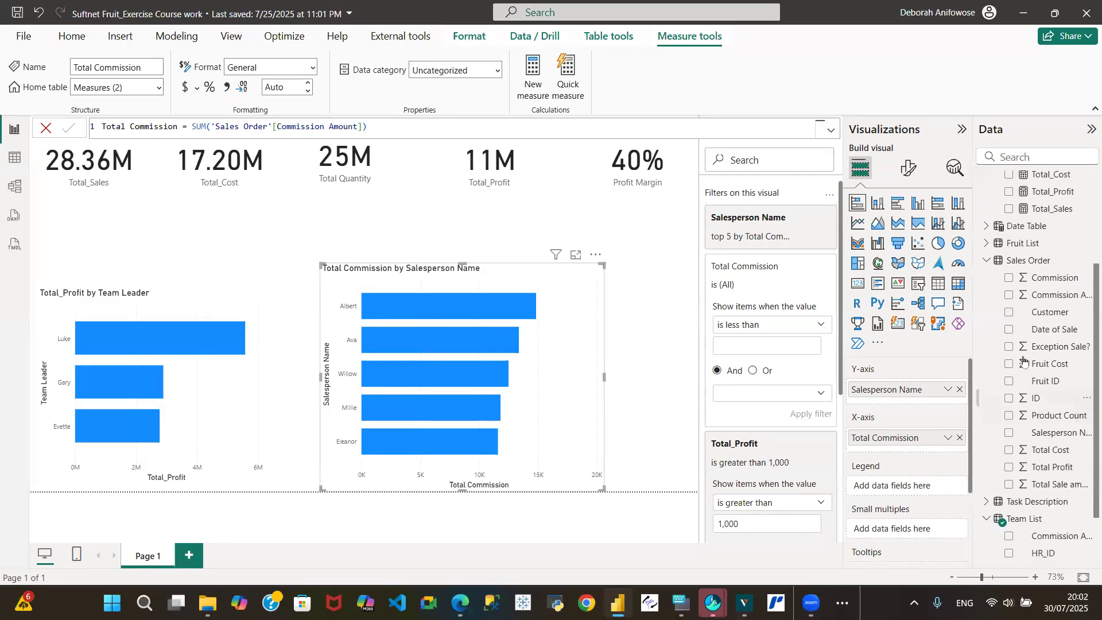
{"action": "left_click_drag", "start_coordinate": [1057, 348], "coordinate": [752, 401]}
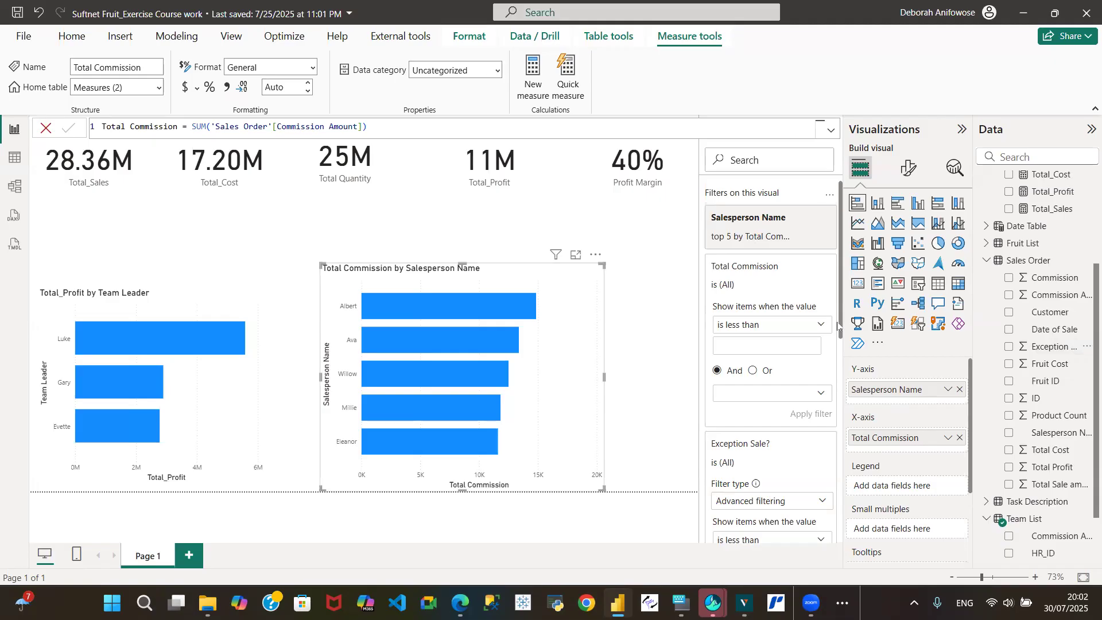
{"action": "left_click_drag", "start_coordinate": [842, 328], "coordinate": [878, 391]}
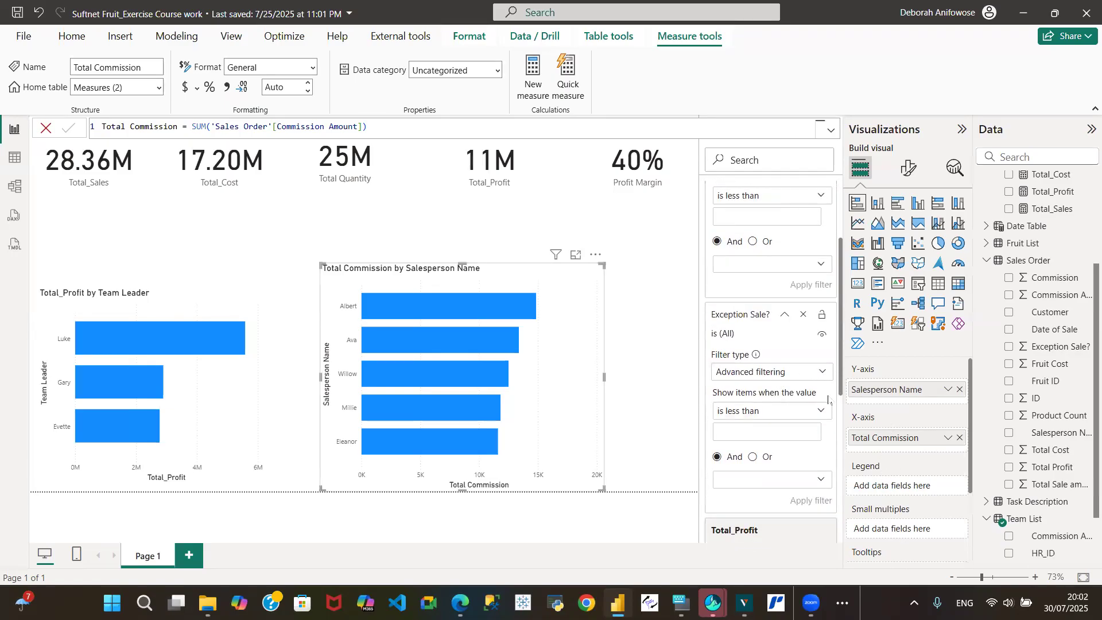
Step: Set the Exception Sale? filter to basic filtering with only 0 selected, and widen the commission chart slightly
{"action": "left_click", "coordinate": [820, 374]}
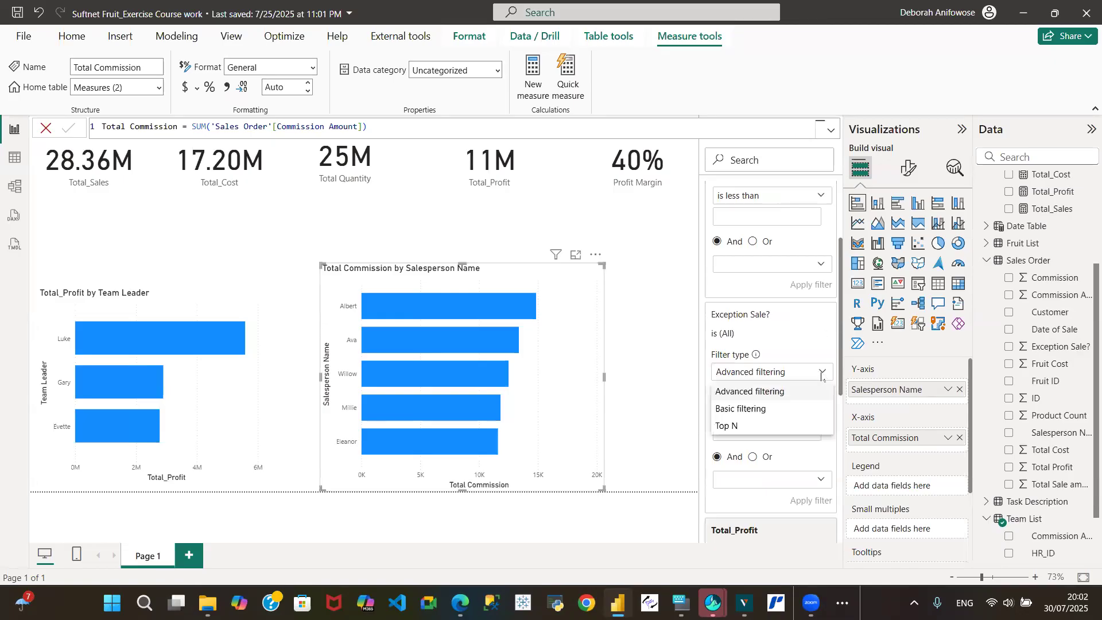
{"action": "left_click", "coordinate": [751, 408]}
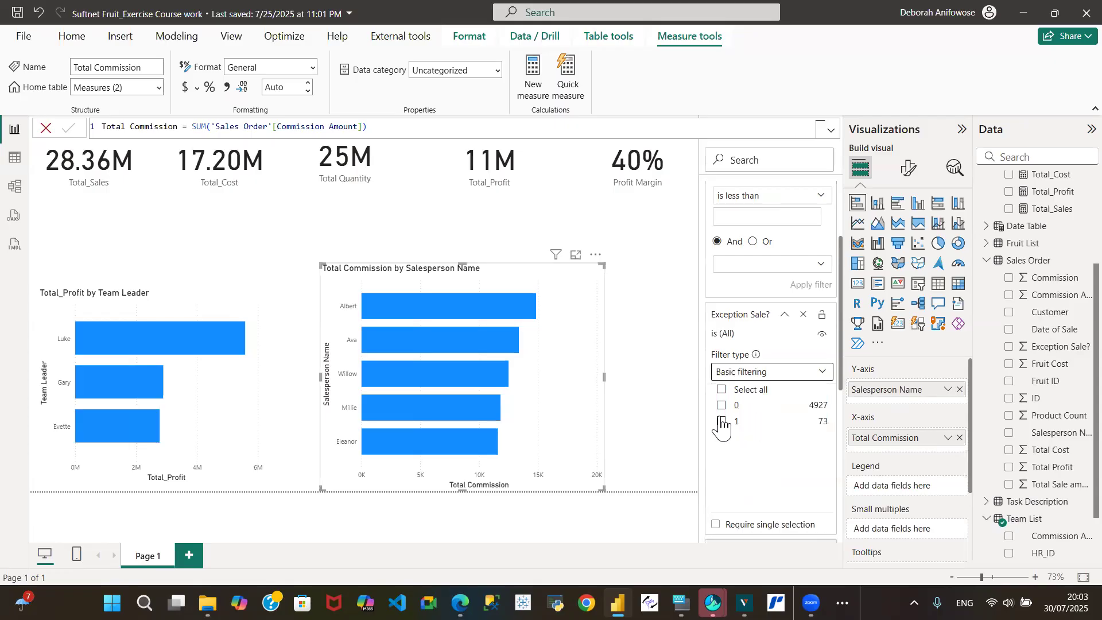
{"action": "left_click", "coordinate": [722, 407]}
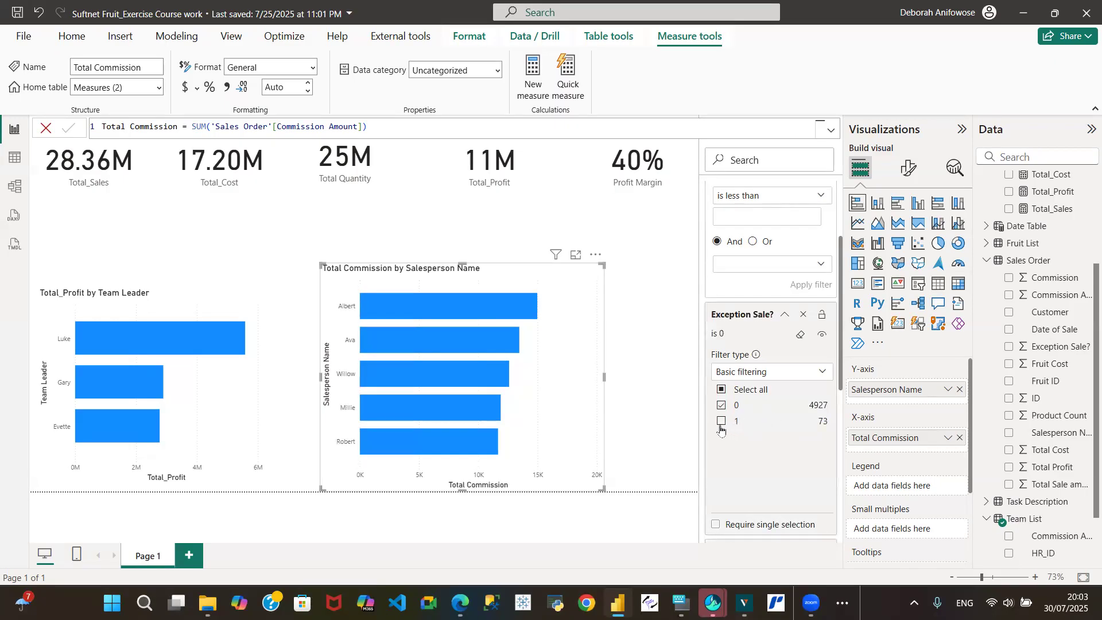
{"action": "left_click", "coordinate": [721, 422]}
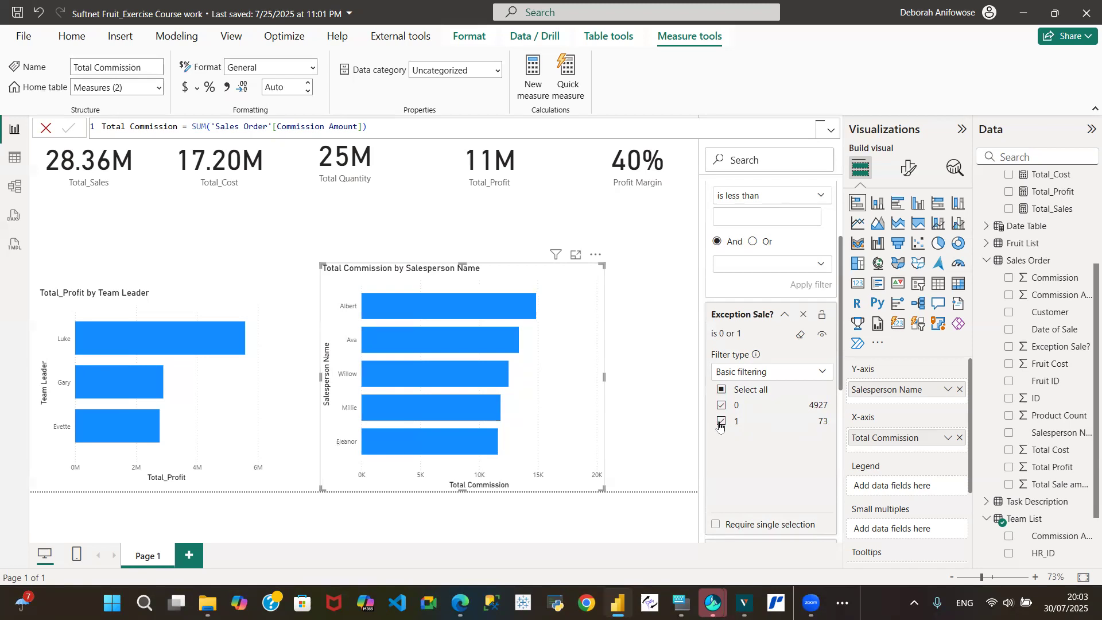
{"action": "left_click", "coordinate": [721, 422]}
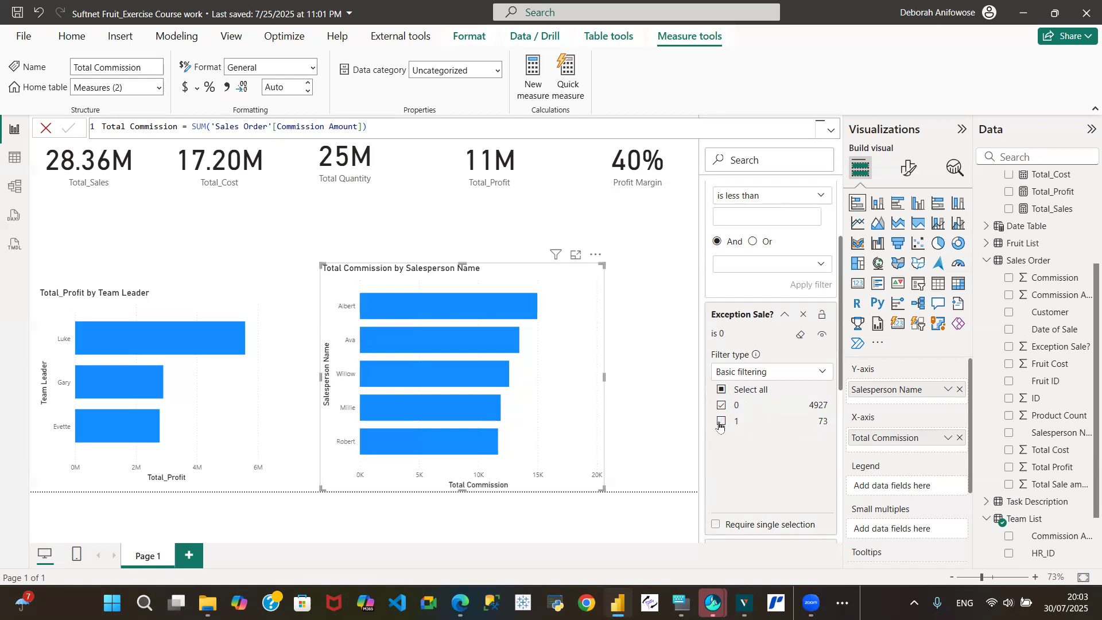
{"action": "left_click", "coordinate": [784, 316]}
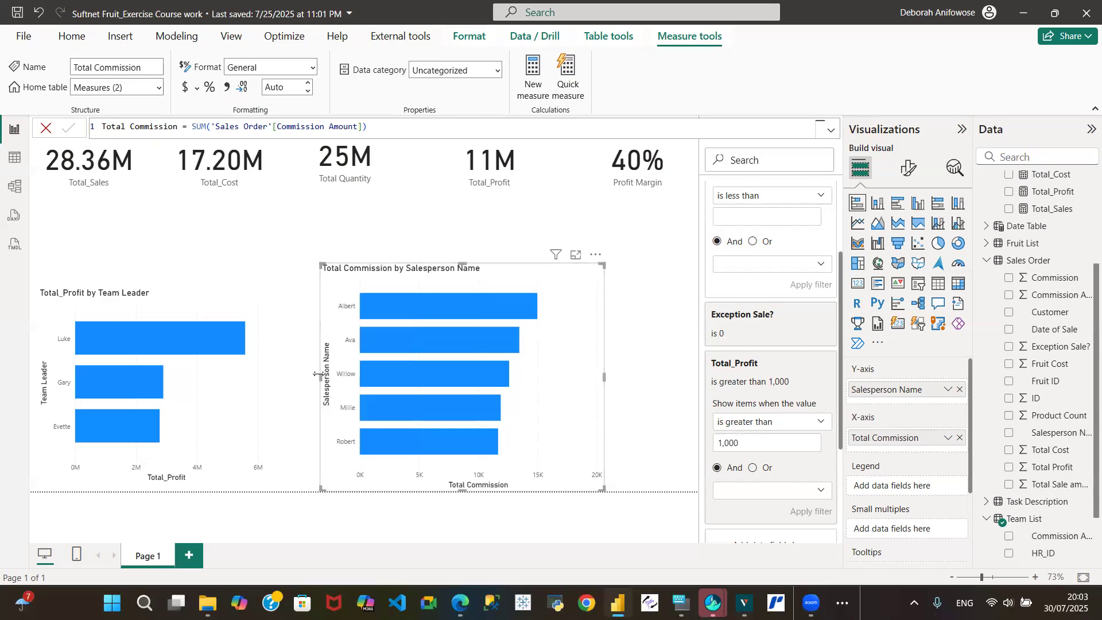
{"action": "mouse_move", "coordinate": [316, 374]}
{"action": "left_mouse_down"}
{"action": "mouse_move", "coordinate": [343, 374]}
{"action": "mouse_move", "coordinate": [318, 376]}
{"action": "left_mouse_up"}
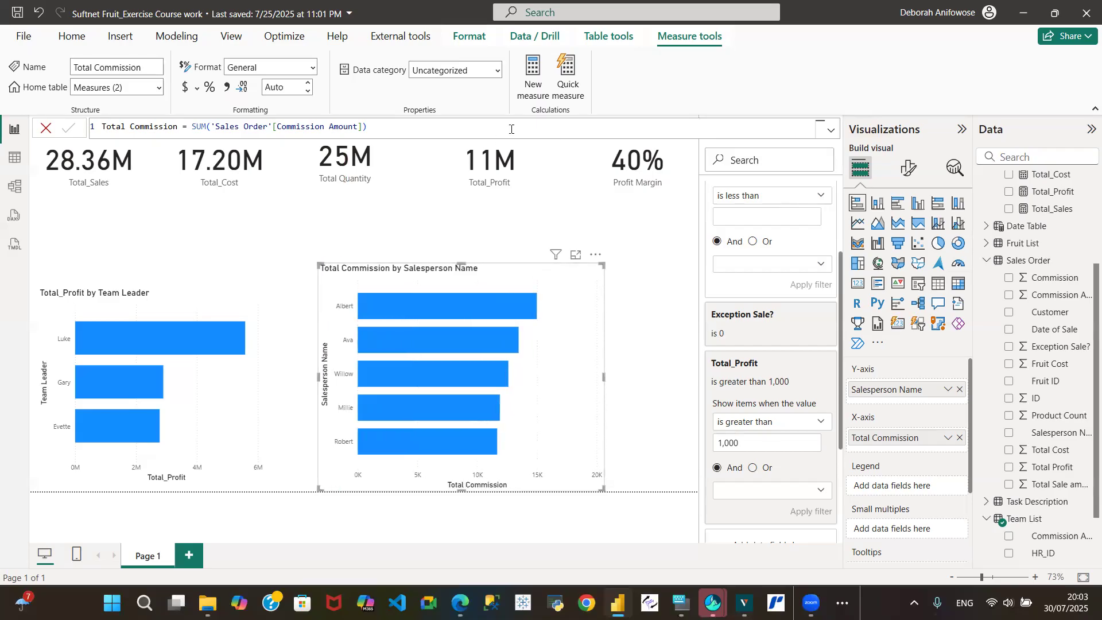